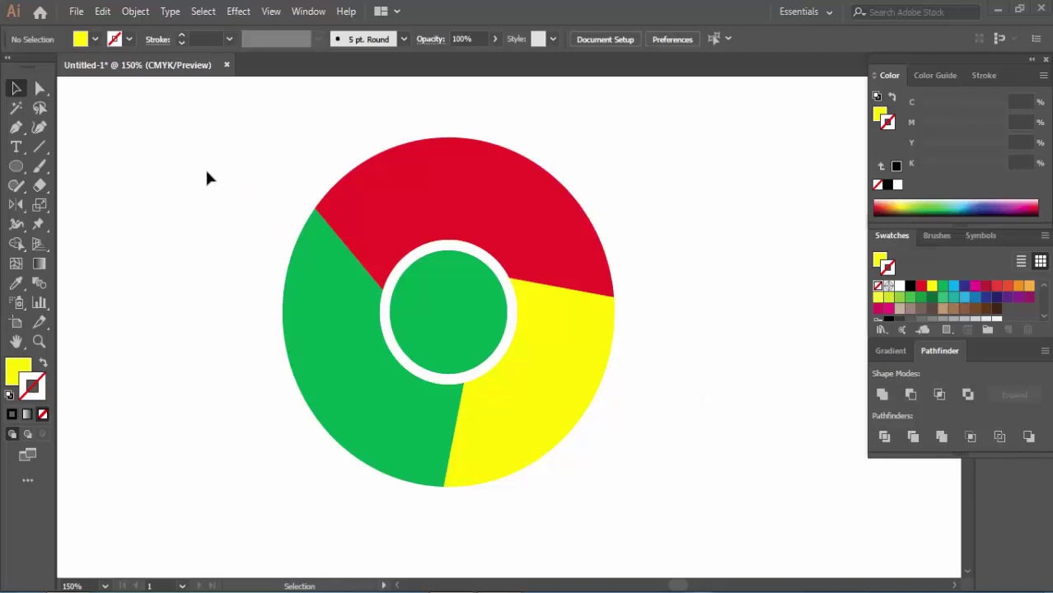
# Select the logo group and scale it down proportionally
pyautogui.click(368, 330)
pyautogui.click(464, 307)
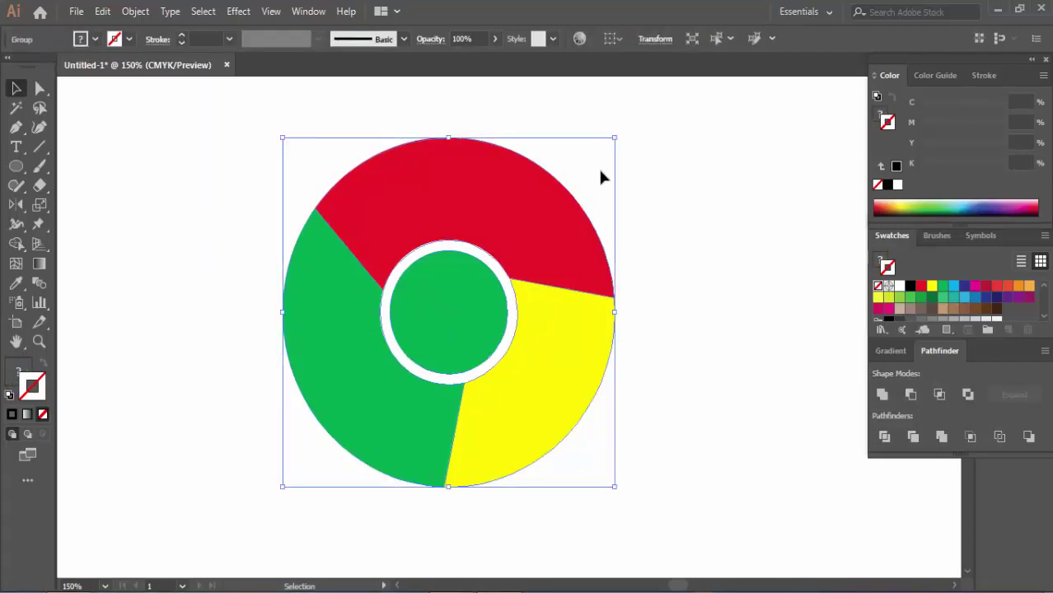
pyautogui.moveTo(615, 138); pyautogui.dragTo(573, 182)
# Drag the smaller logo into the upper-left corner of the canvas
pyautogui.moveTo(513, 299)
pyautogui.mouseDown()
pyautogui.moveTo(360, 319)
pyautogui.moveTo(257, 226)
pyautogui.mouseUp()
pyautogui.moveTo(364, 256); pyautogui.dragTo(472, 327)
pyautogui.moveTo(293, 334); pyautogui.dragTo(177, 274)
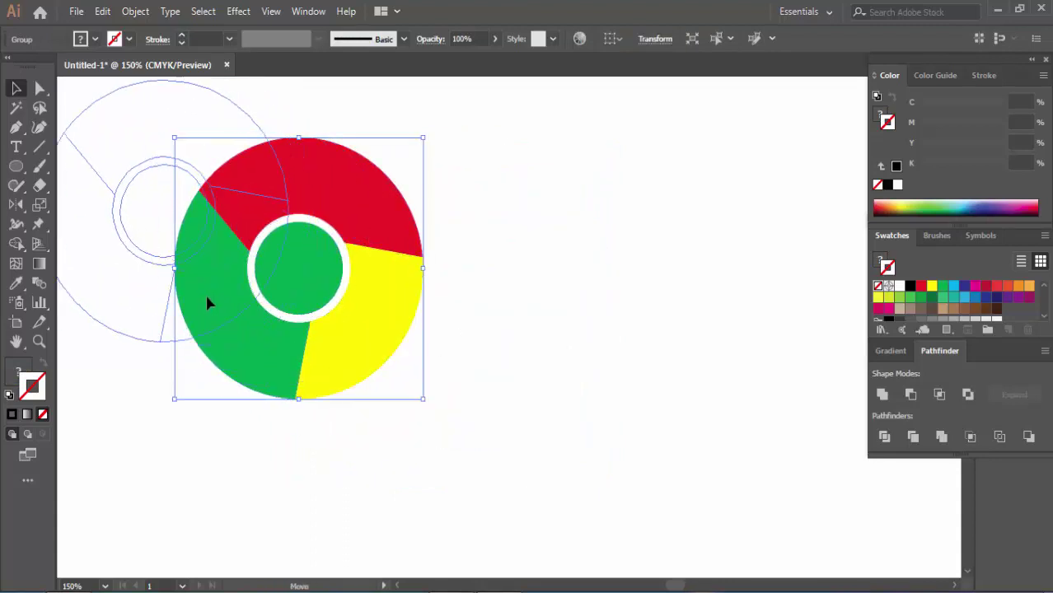
pyautogui.moveTo(706, 356); pyautogui.dragTo(570, 320)
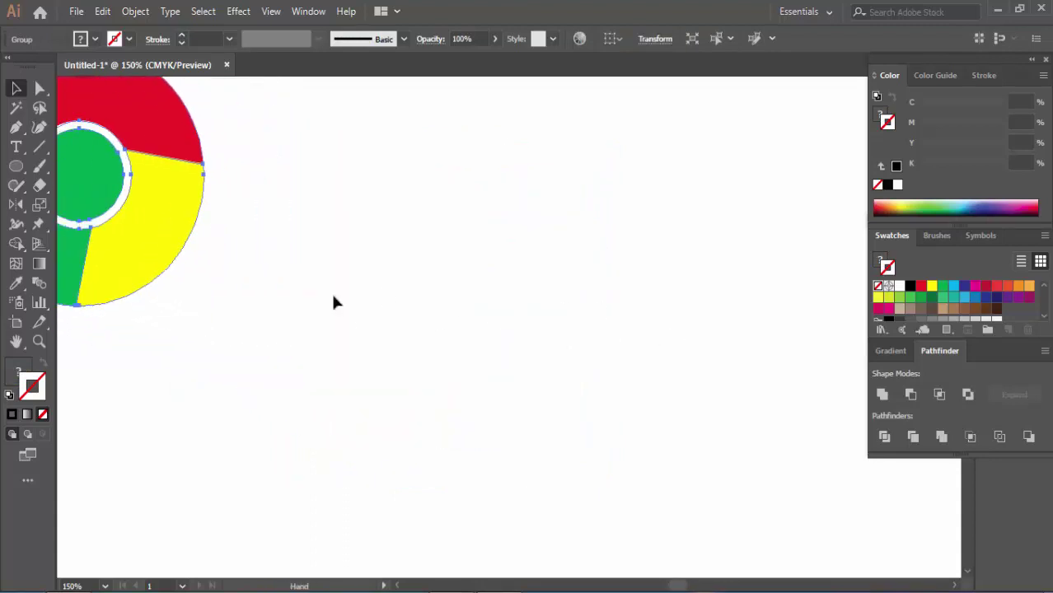
pyautogui.moveTo(148, 231)
pyautogui.mouseDown()
pyautogui.moveTo(255, 303)
pyautogui.moveTo(257, 270)
pyautogui.mouseUp()
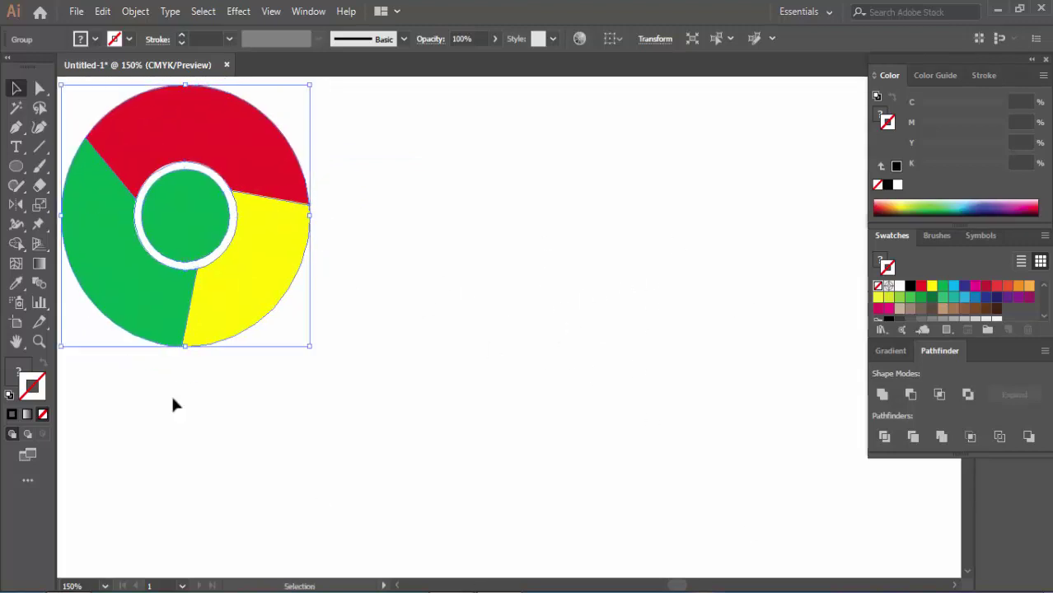
# Draw a large circle with the Ellipse Tool to the right of the logo
pyautogui.click(444, 265)
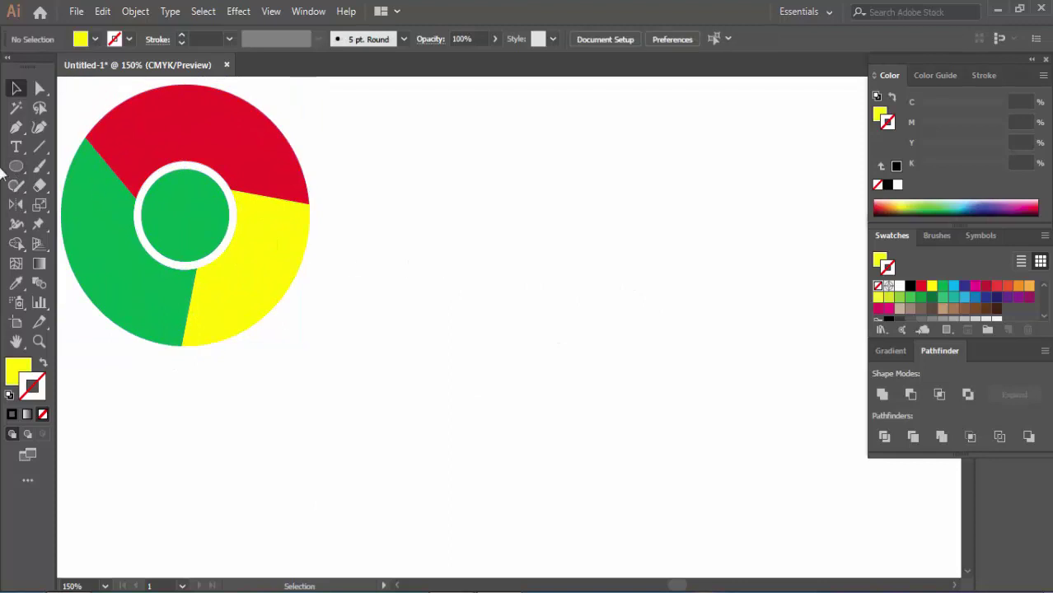
pyautogui.moveTo(12, 174); pyautogui.dragTo(66, 185)
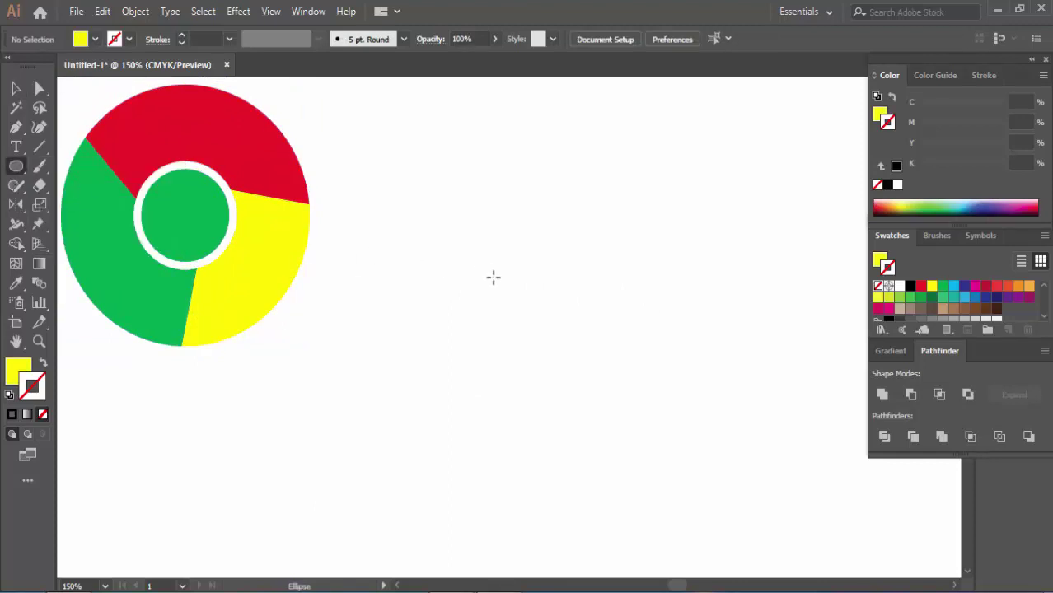
pyautogui.moveTo(493, 277); pyautogui.dragTo(603, 425)
pyautogui.press('v')
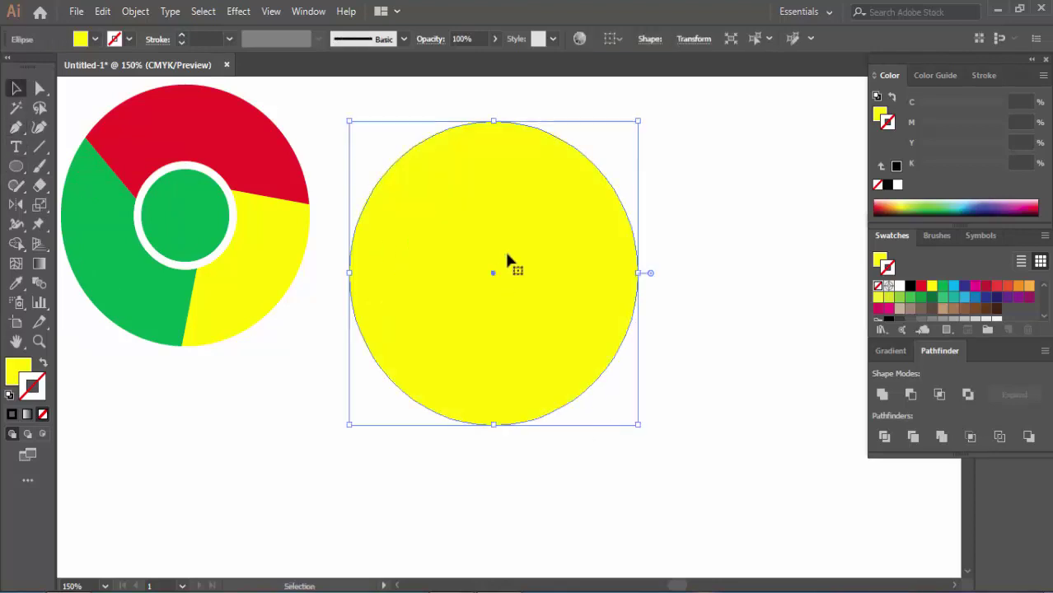
pyautogui.moveTo(507, 250)
pyautogui.mouseDown()
pyautogui.moveTo(559, 298)
pyautogui.moveTo(547, 288)
pyautogui.mouseUp()
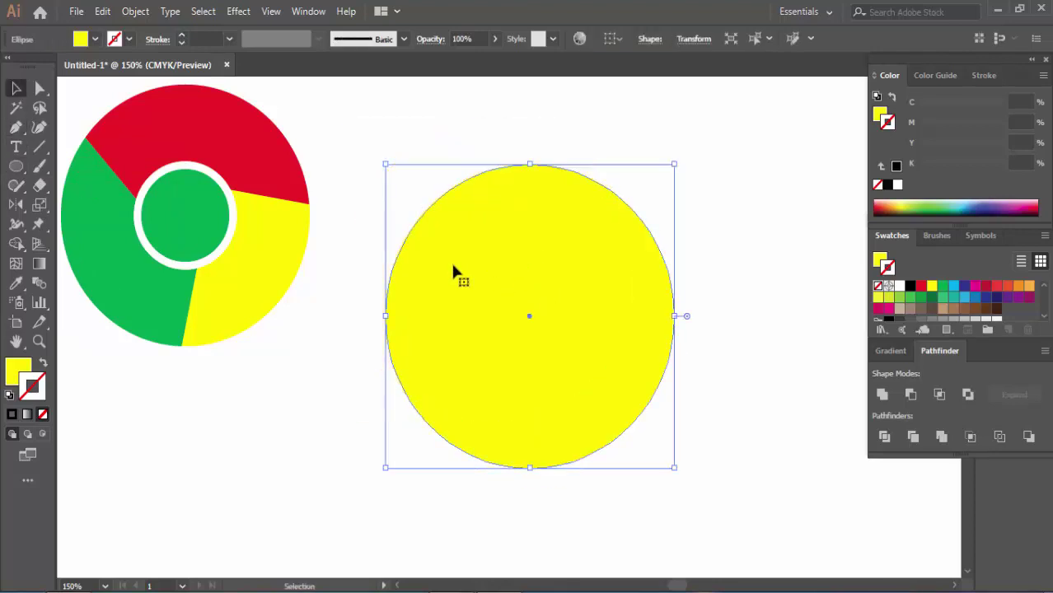
# Give the new circle no fill and a 1 pt black outline
pyautogui.click(42, 414)
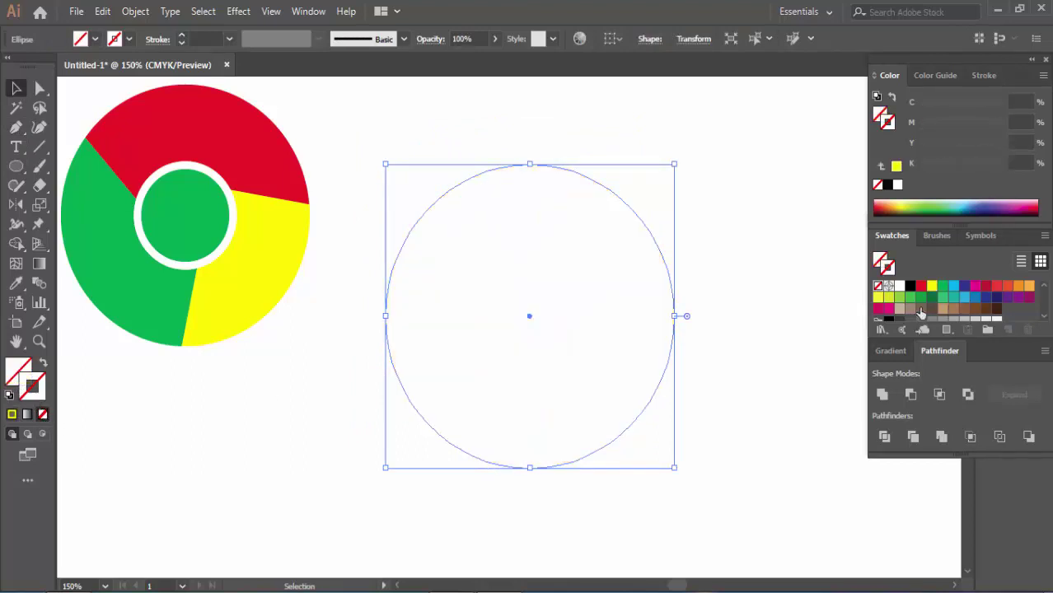
pyautogui.click(887, 185)
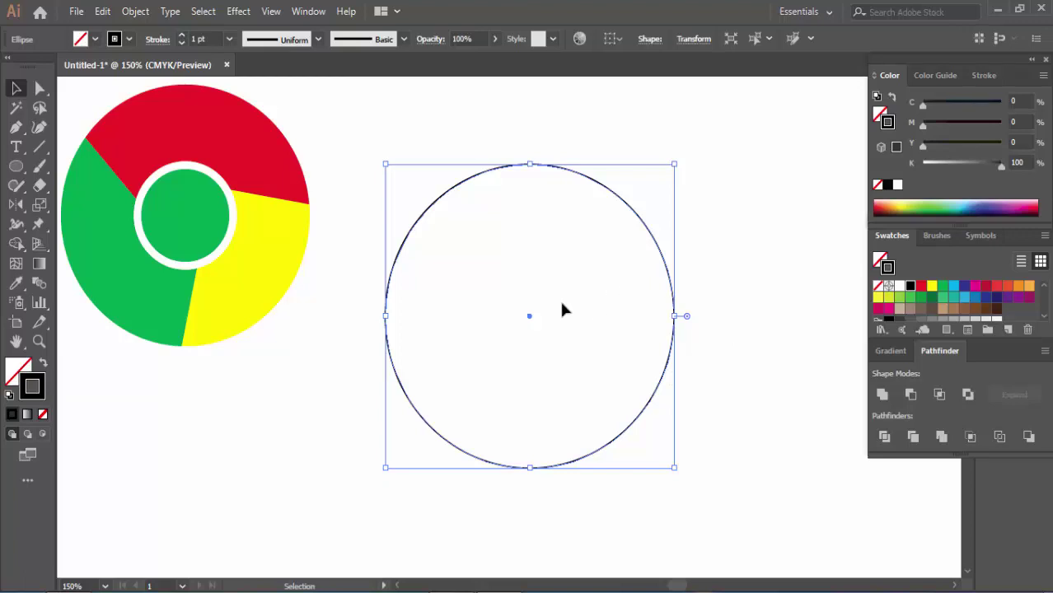
pyautogui.click(449, 191)
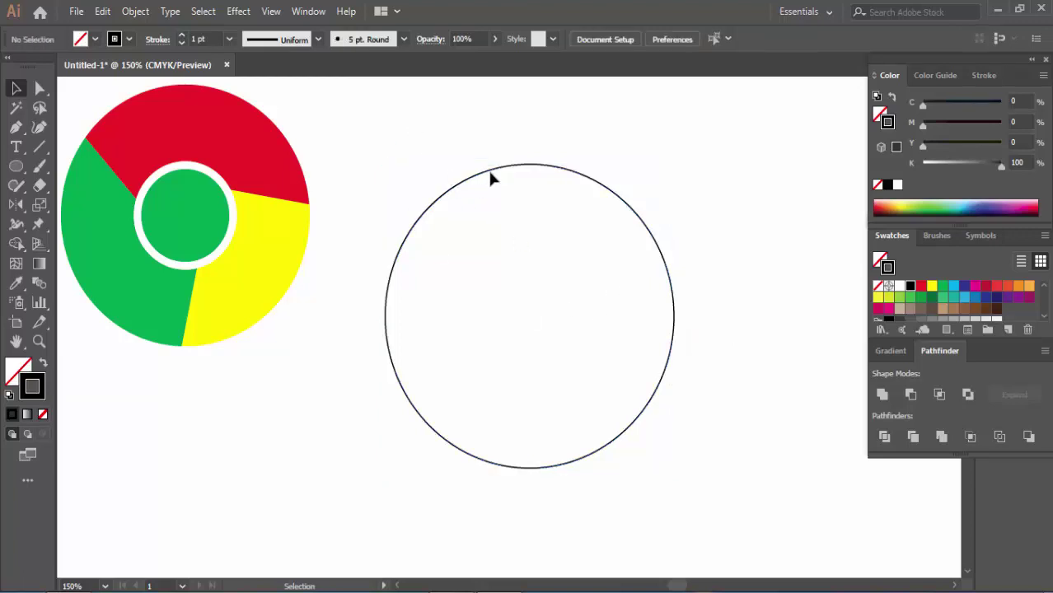
pyautogui.moveTo(451, 134); pyautogui.dragTo(718, 330)
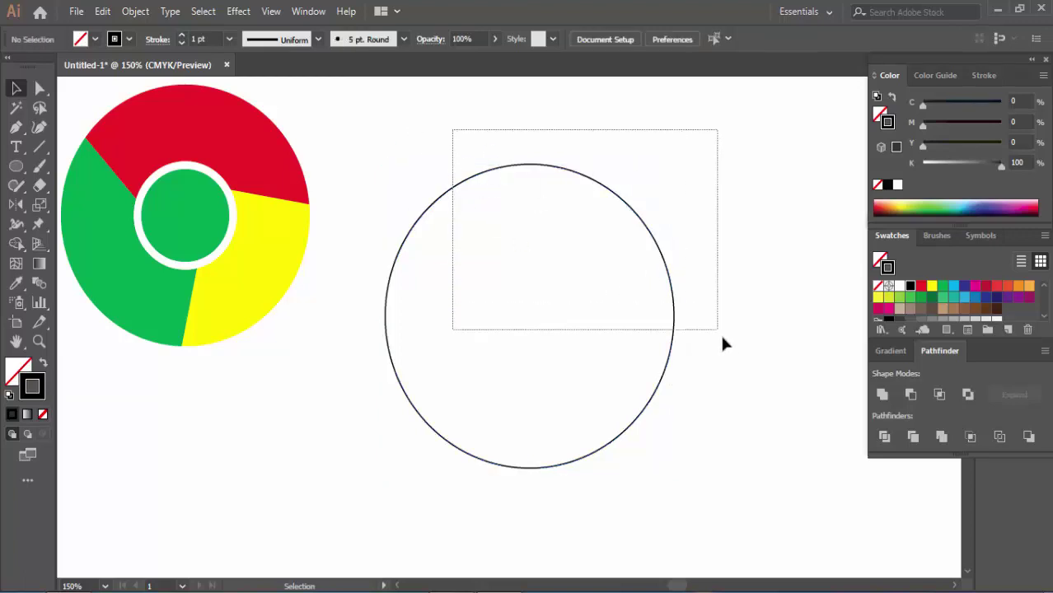
# Copy the circle, paste it in front, and shrink the copy from its centre to about 78.42 pt
pyautogui.click(103, 11)
pyautogui.click(134, 88)
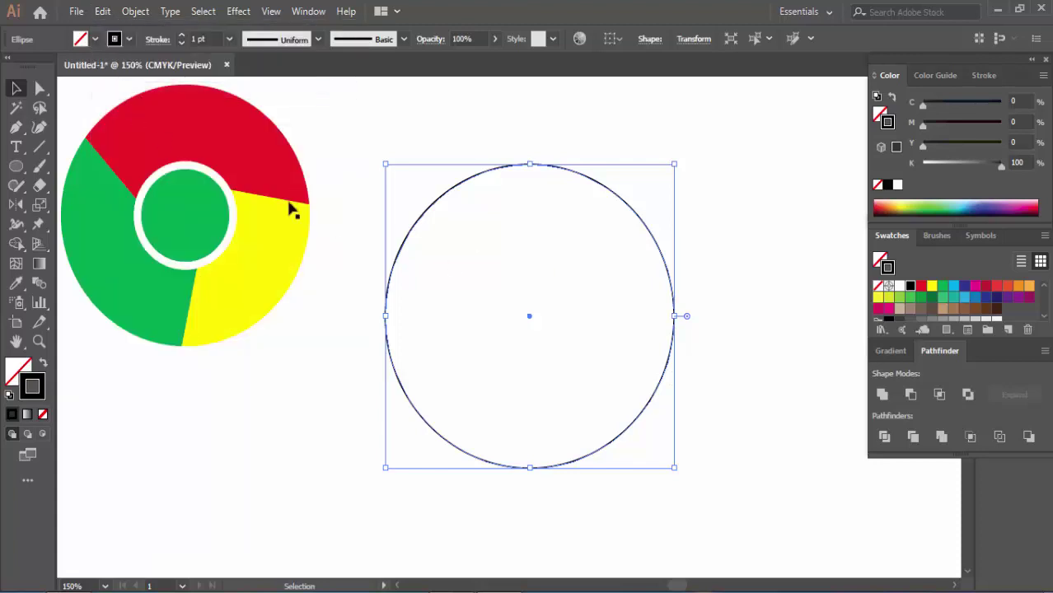
pyautogui.click(101, 11)
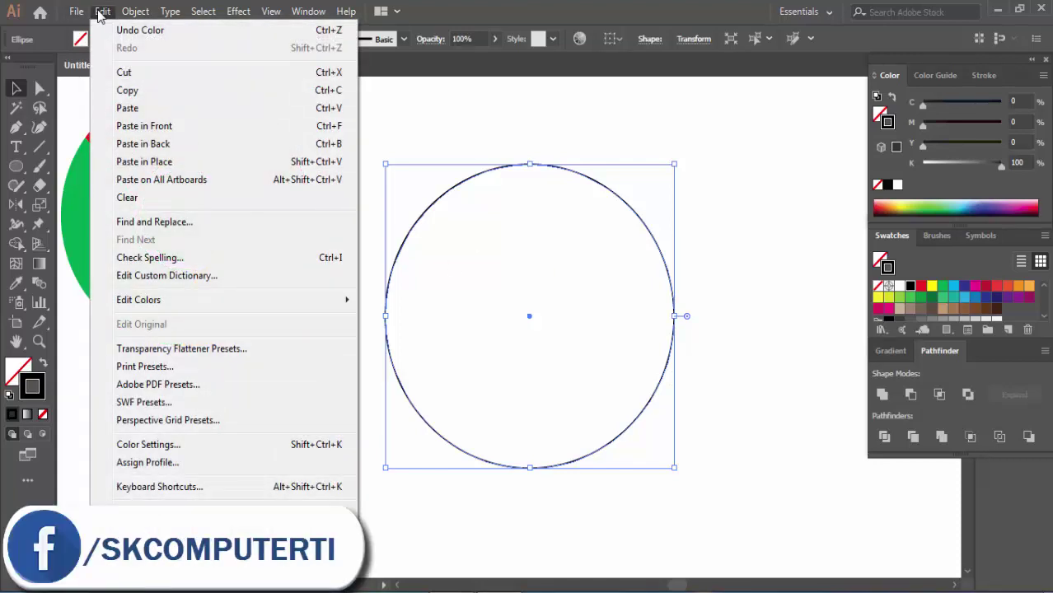
pyautogui.click(141, 127)
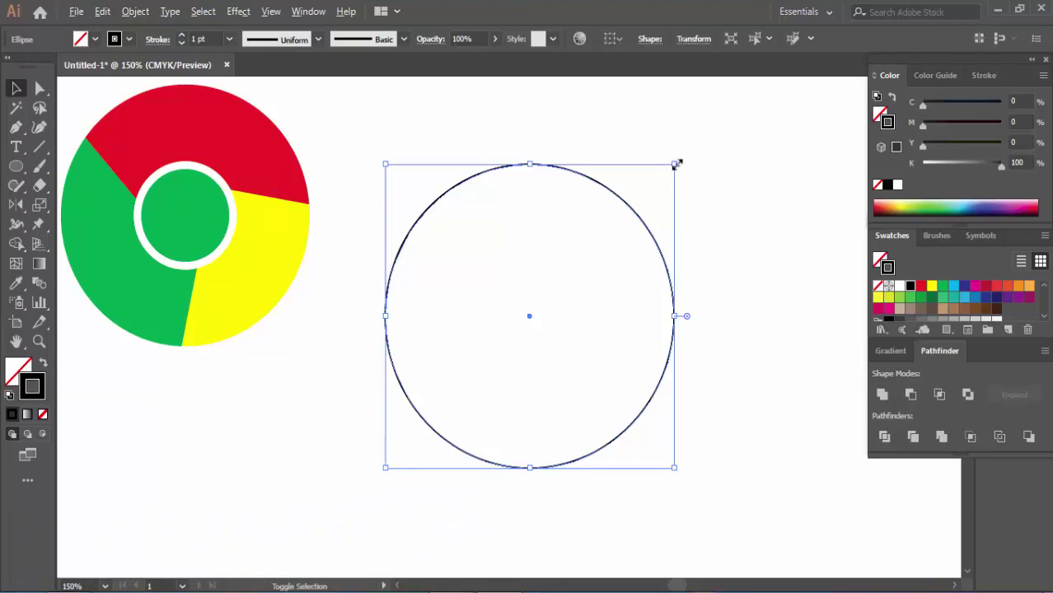
pyautogui.moveTo(675, 164); pyautogui.dragTo(611, 273)
pyautogui.click(418, 142)
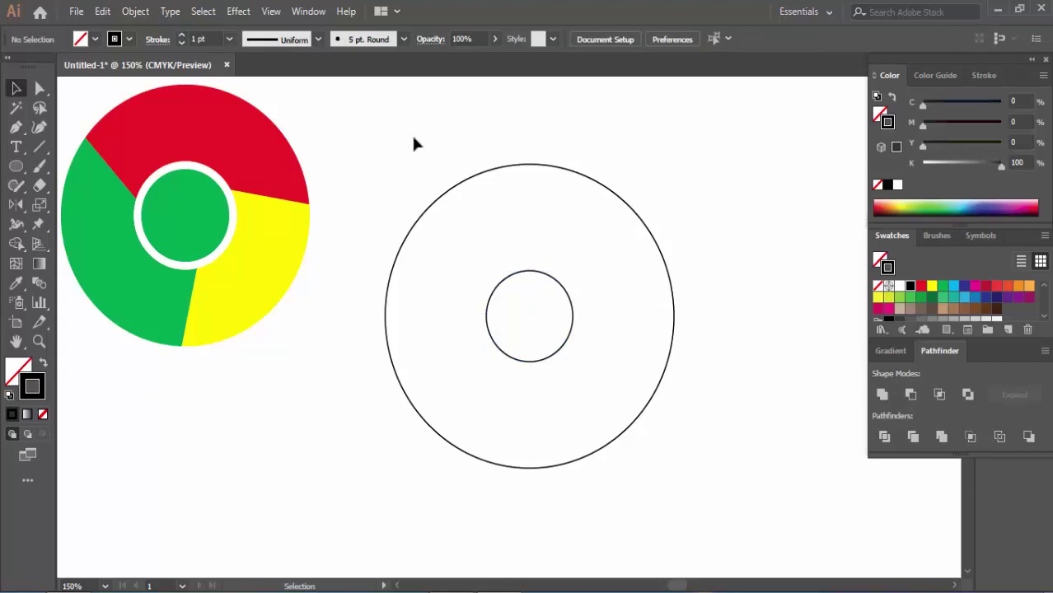
# Draw three lines from the inner circle past the outer circle: up-left, right and downward
pyautogui.click(39, 150)
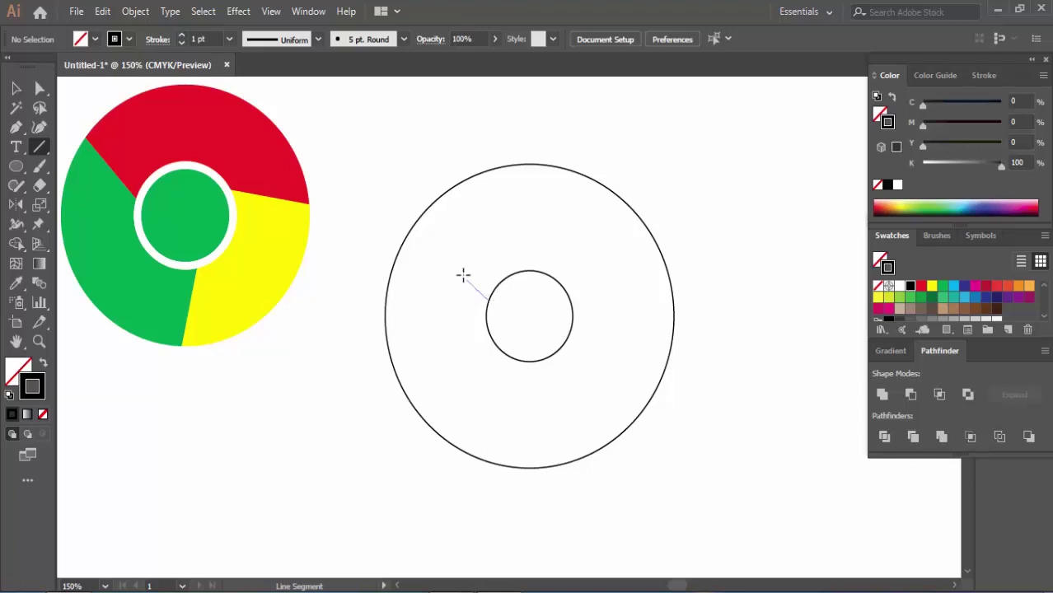
pyautogui.moveTo(463, 274); pyautogui.dragTo(385, 146)
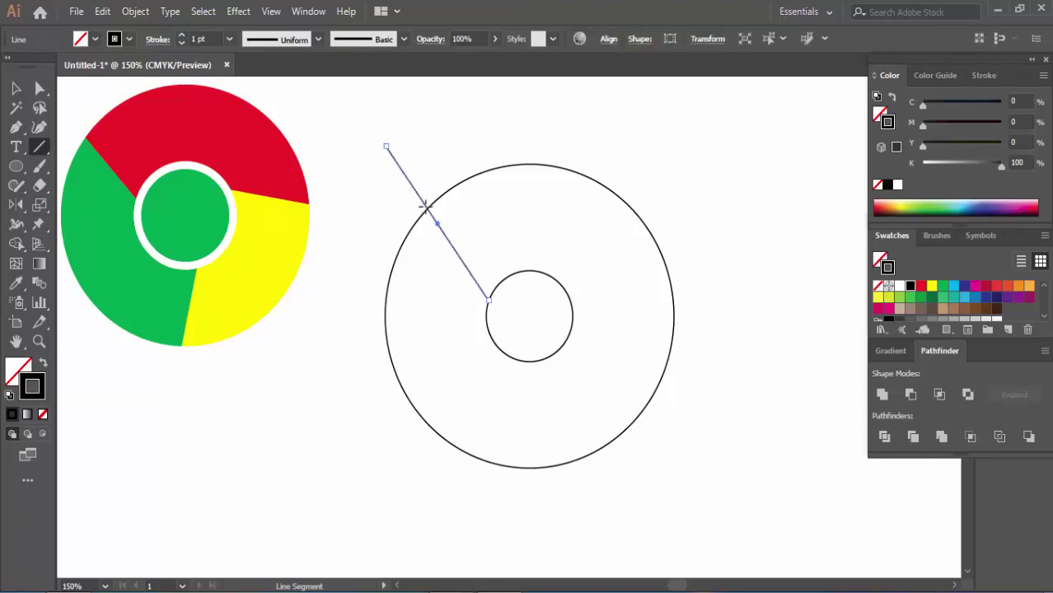
pyautogui.click(16, 88)
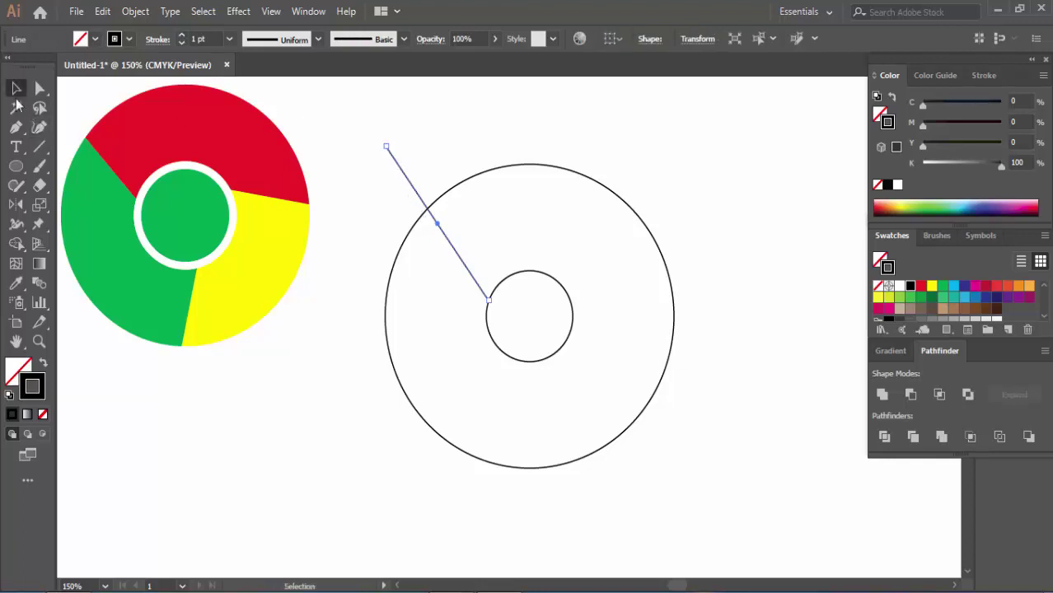
pyautogui.click(39, 147)
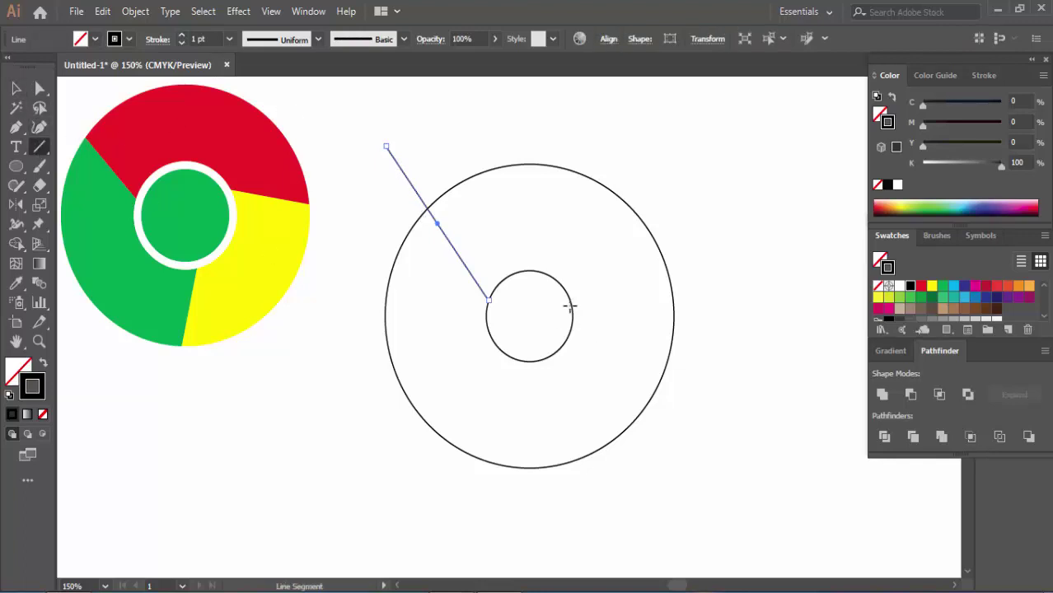
pyautogui.moveTo(570, 305); pyautogui.dragTo(776, 363)
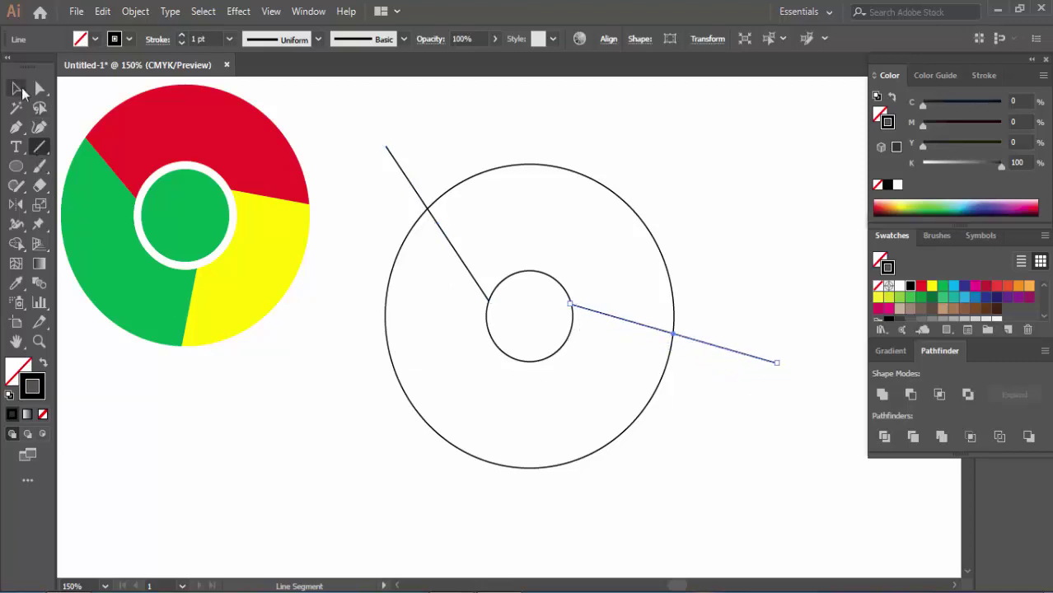
pyautogui.click(16, 88)
pyautogui.click(39, 147)
pyautogui.moveTo(535, 365)
pyautogui.mouseDown()
pyautogui.moveTo(495, 518)
pyautogui.moveTo(510, 532)
pyautogui.mouseUp()
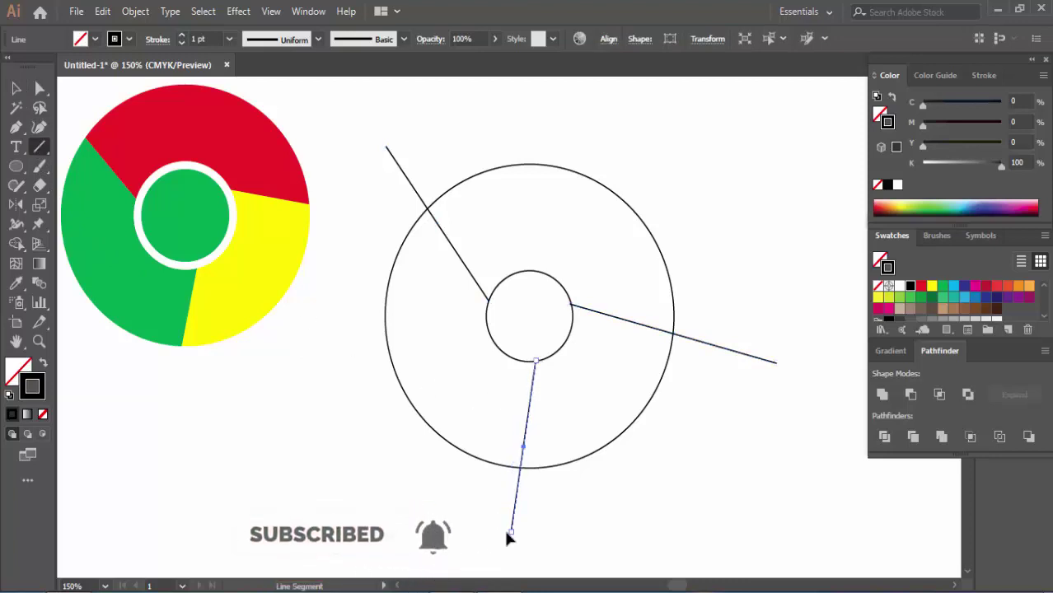
# Zoom in closely on where the right-hand line meets the small circle
pyautogui.press('v')
pyautogui.click(561, 136)
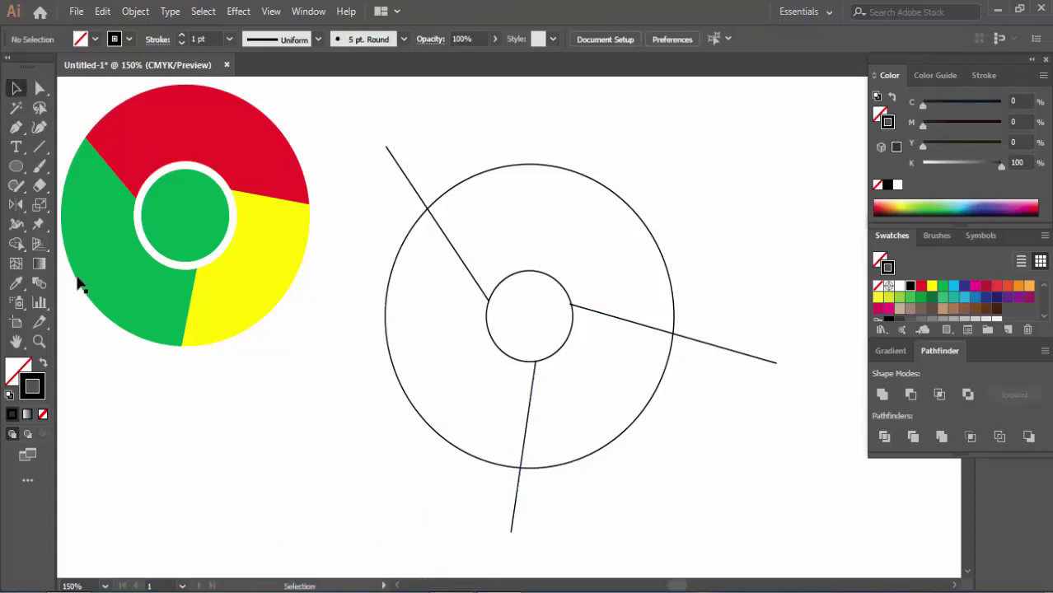
pyautogui.click(39, 341)
pyautogui.moveTo(471, 259)
pyautogui.mouseDown()
pyautogui.moveTo(577, 358)
pyautogui.moveTo(600, 393)
pyautogui.mouseUp()
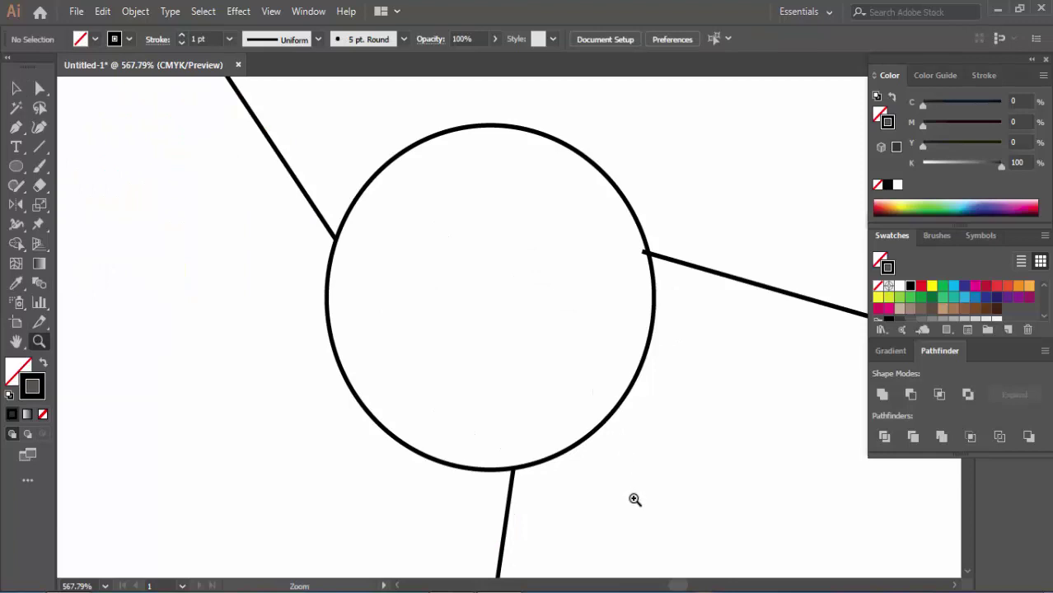
pyautogui.moveTo(310, 141); pyautogui.dragTo(425, 230)
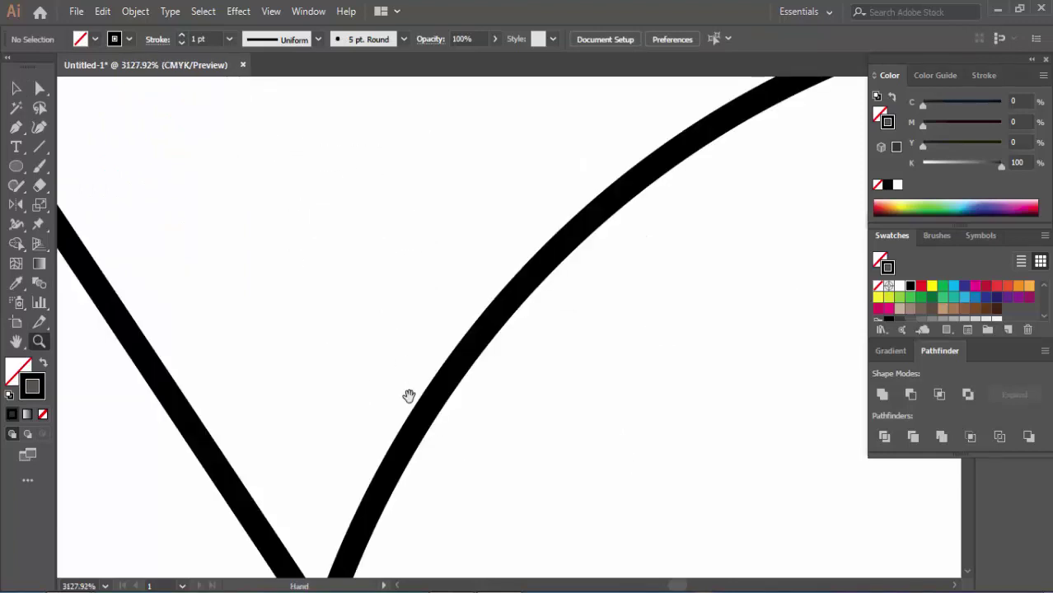
pyautogui.scroll(-5, 412, 387)
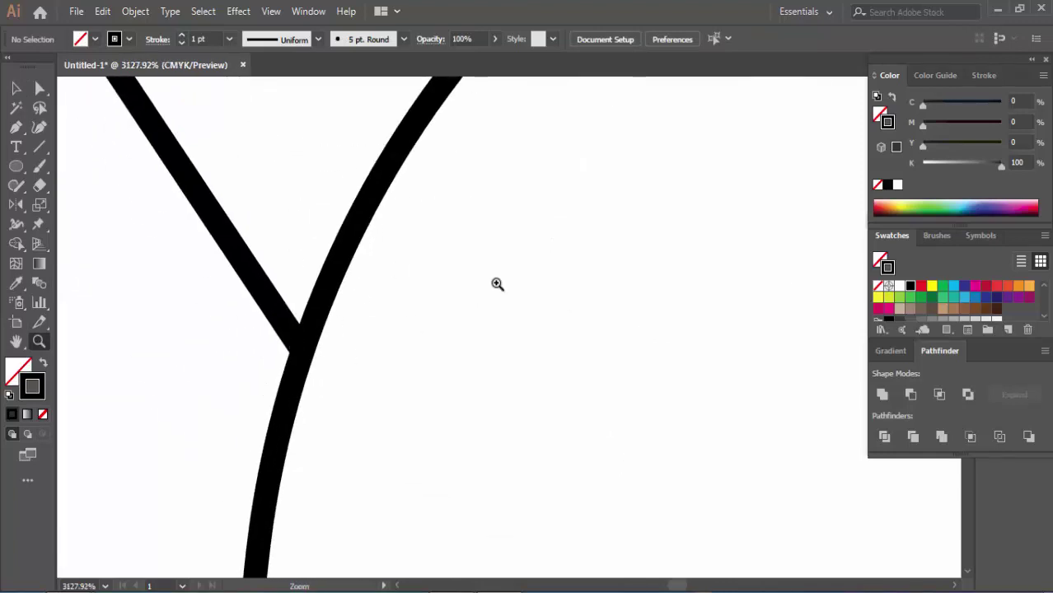
pyautogui.press('h')
pyautogui.moveTo(551, 313)
pyautogui.mouseDown()
pyautogui.moveTo(655, 379)
pyautogui.moveTo(92, 380)
pyautogui.moveTo(515, 322)
pyautogui.moveTo(366, 289)
pyautogui.mouseUp()
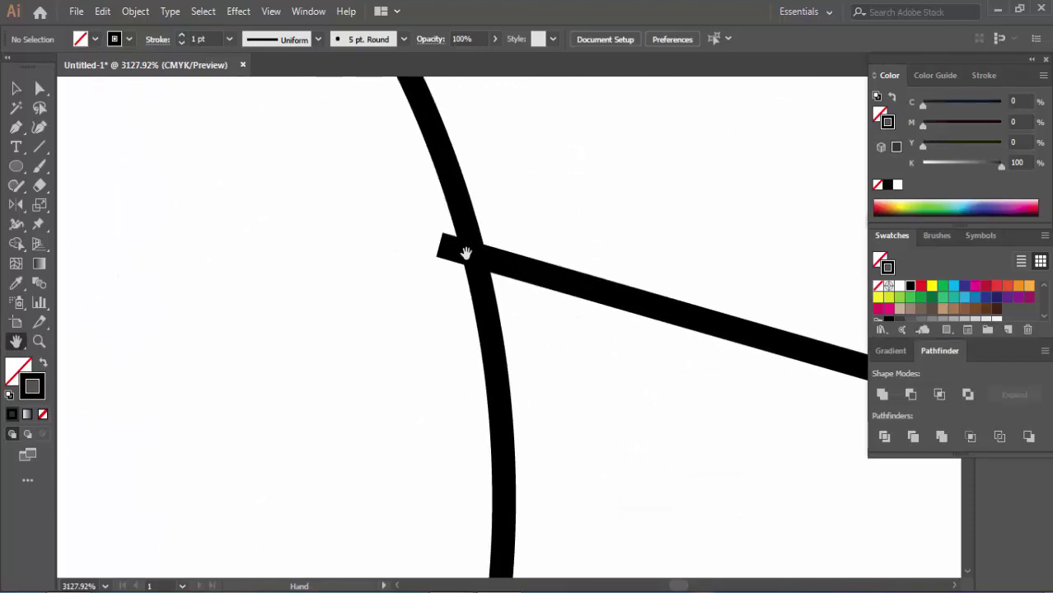
# Nudge the right-hand line until its inner end sits exactly on the inner circle
pyautogui.click(15, 88)
pyautogui.click(502, 272)
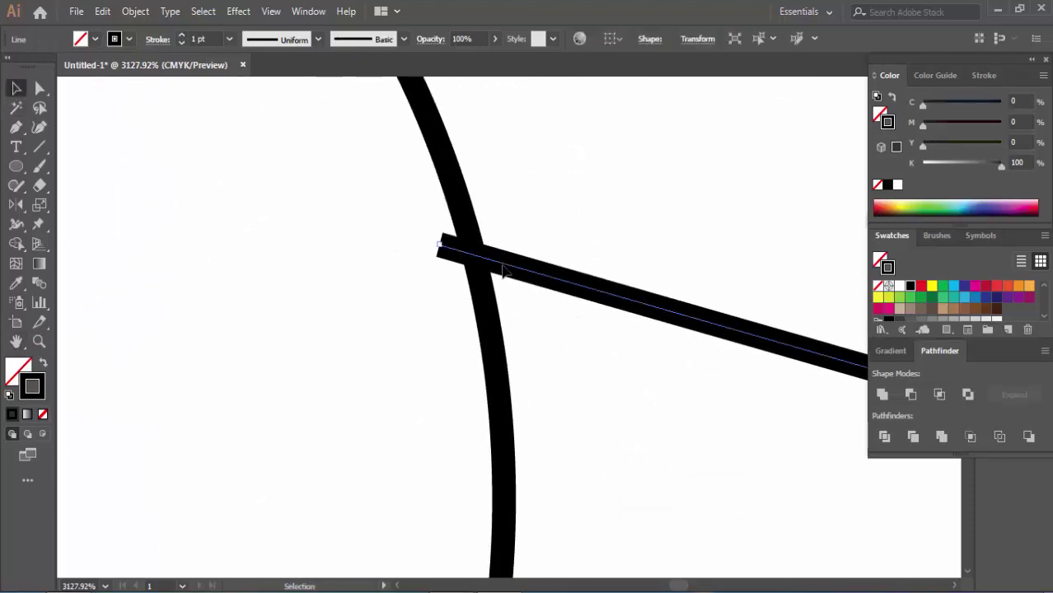
pyautogui.hotkey('ctrl', 'z')
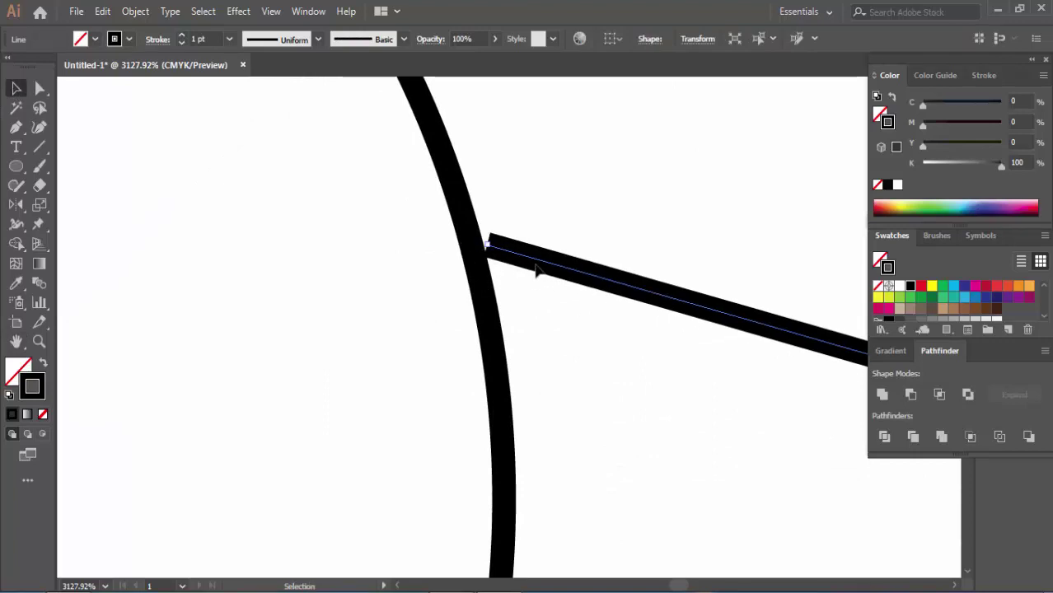
pyautogui.click(563, 221)
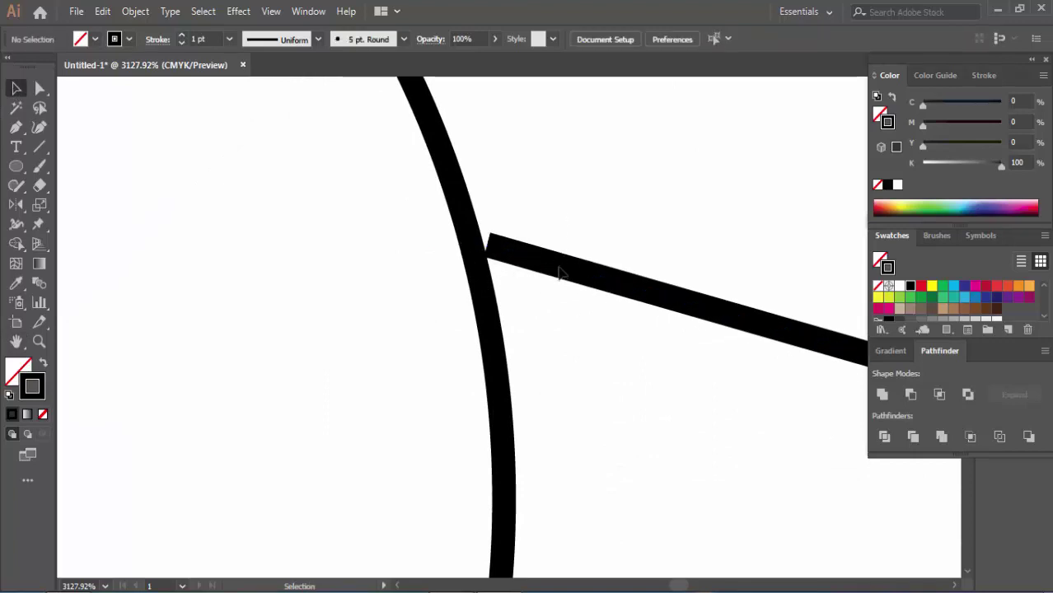
pyautogui.click(527, 261)
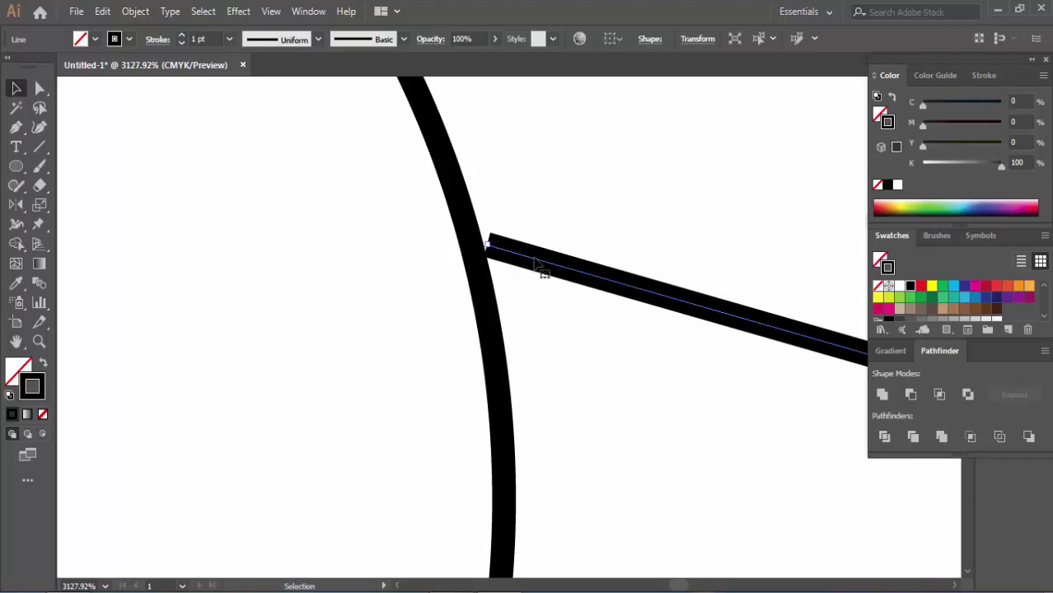
pyautogui.moveTo(541, 271); pyautogui.dragTo(520, 260)
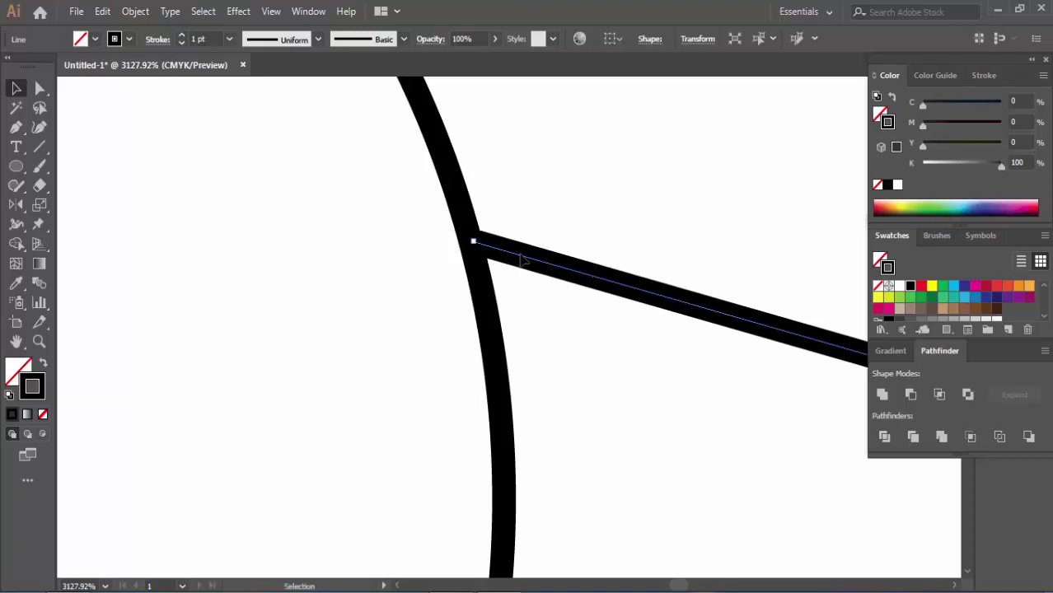
pyautogui.press('Left')
pyautogui.press('Right')
# Pan along the circle to check the other joins, then zoom out to the whole drawing
pyautogui.press('h')
pyautogui.moveTo(468, 329)
pyautogui.mouseDown()
pyautogui.moveTo(667, 137)
pyautogui.moveTo(520, 95)
pyautogui.mouseUp()
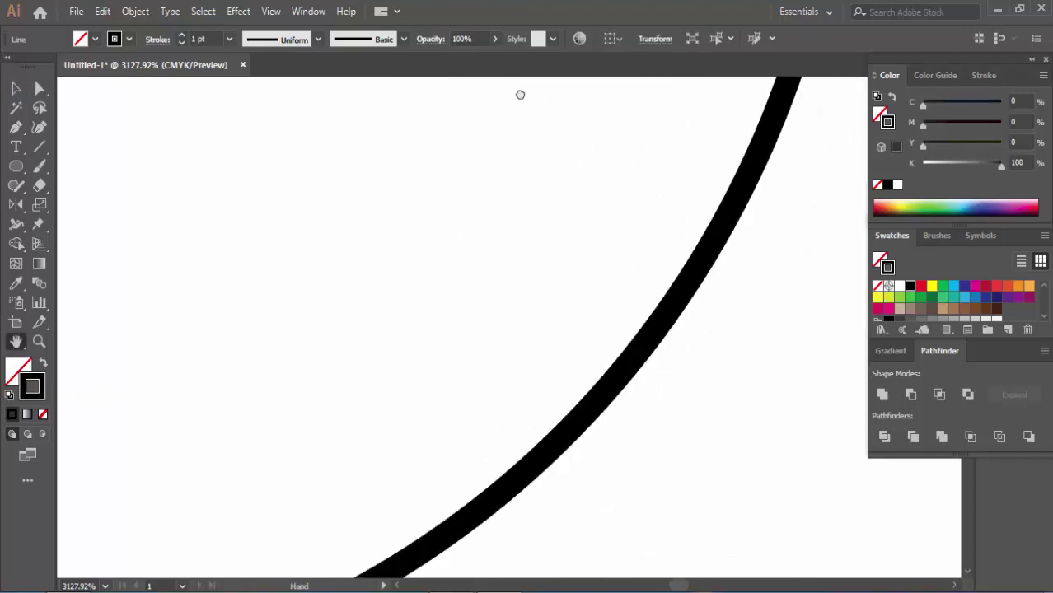
pyautogui.moveTo(486, 384); pyautogui.dragTo(647, 223)
pyautogui.moveTo(360, 339); pyautogui.dragTo(595, 221)
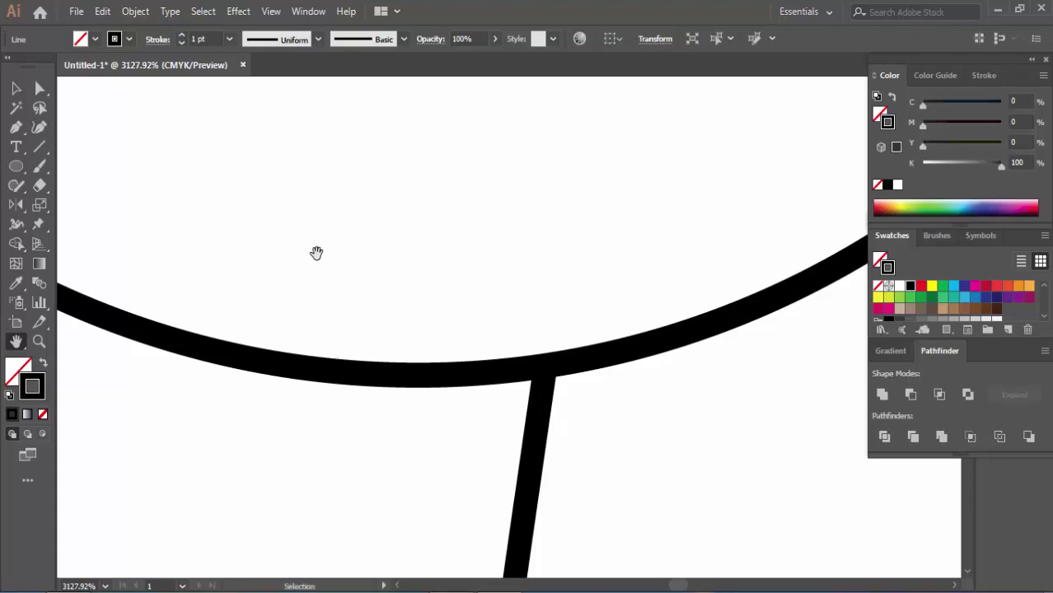
pyautogui.hotkey('ctrl', '-')
pyautogui.hotkey('ctrl', '-')
pyautogui.hotkey('ctrl', '-')
pyautogui.hotkey('ctrl', '-')
pyautogui.hotkey('ctrl', '-')
pyautogui.hotkey('ctrl', '-')
pyautogui.hotkey('ctrl', '-')
pyautogui.hotkey('ctrl', '-')
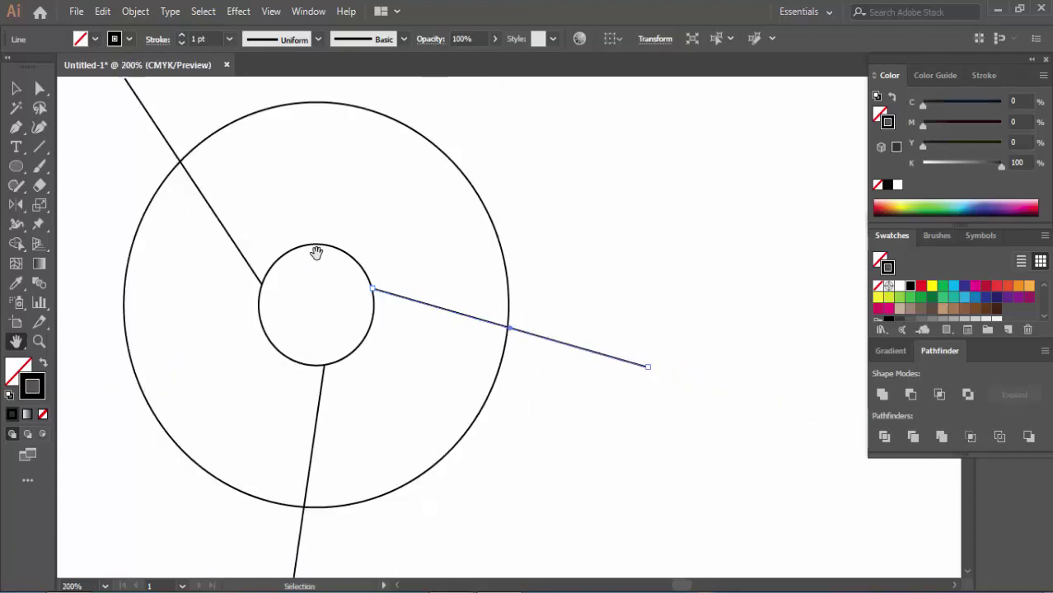
pyautogui.hotkey('ctrl', '-')
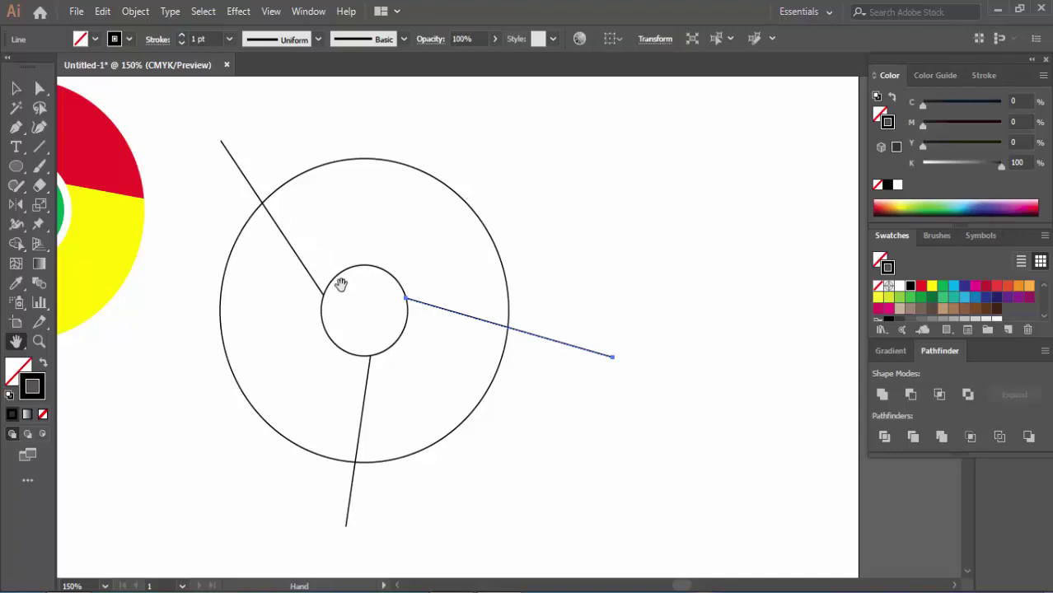
# Marquee-select both concentric circles and all three dividing lines
pyautogui.moveTo(250, 248)
pyautogui.mouseDown()
pyautogui.moveTo(341, 246)
pyautogui.moveTo(294, 242)
pyautogui.mouseUp()
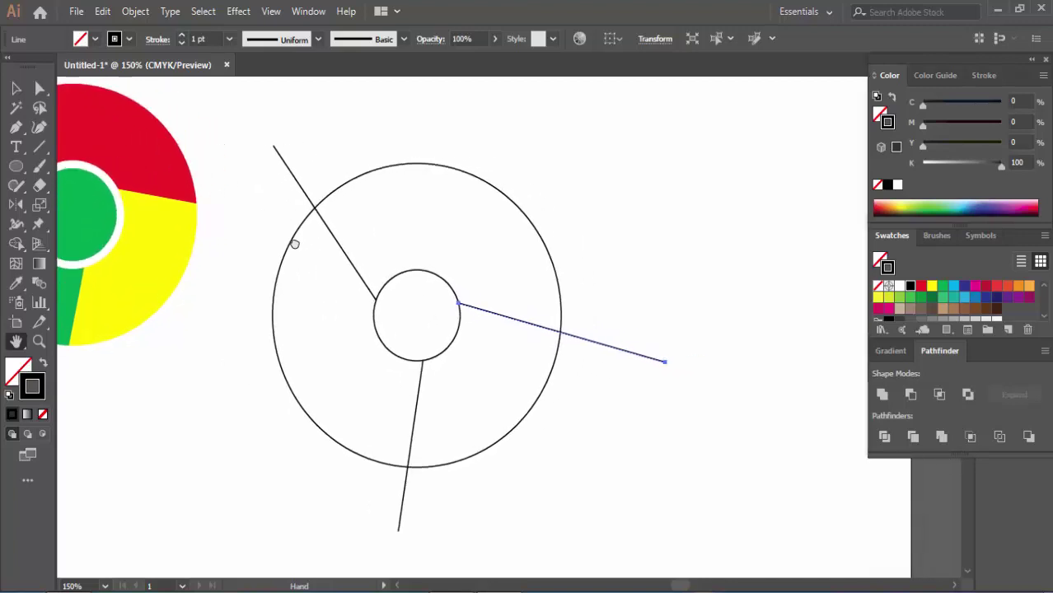
pyautogui.click(211, 133)
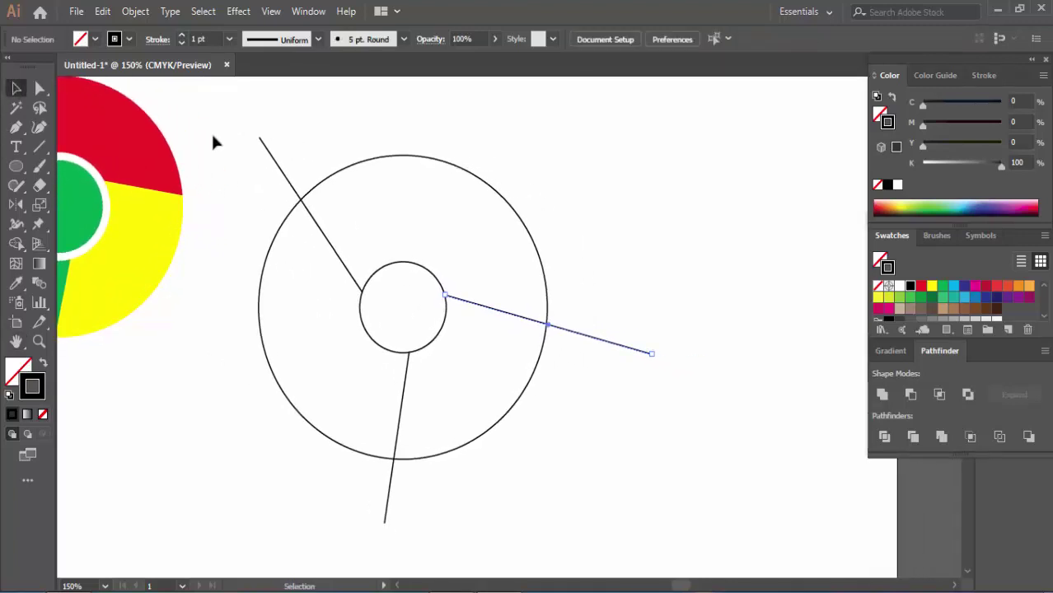
pyautogui.moveTo(225, 118)
pyautogui.mouseDown()
pyautogui.moveTo(588, 450)
pyautogui.moveTo(728, 528)
pyautogui.mouseUp()
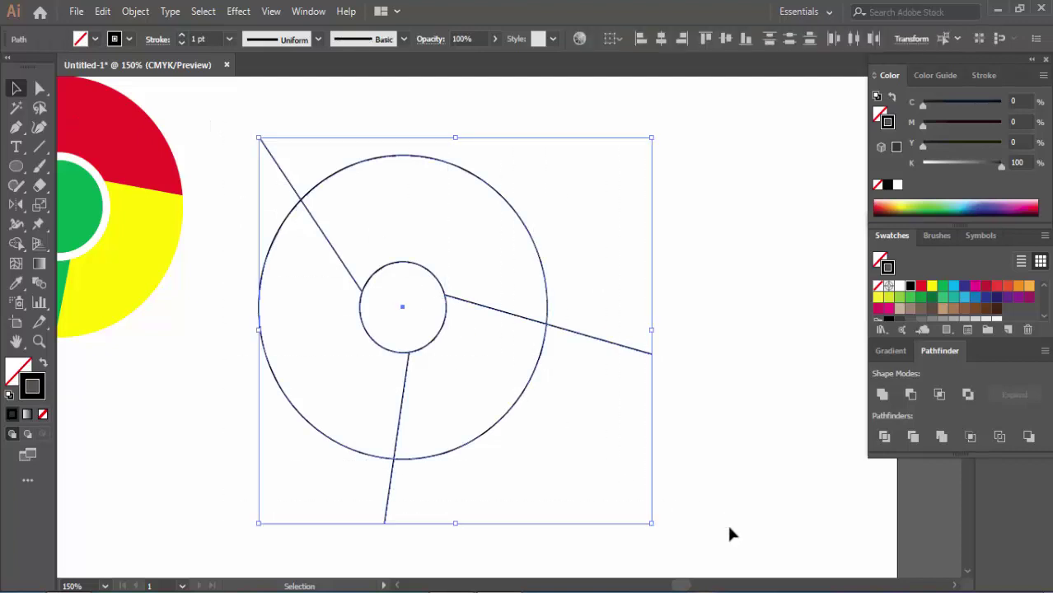
pyautogui.click(715, 345)
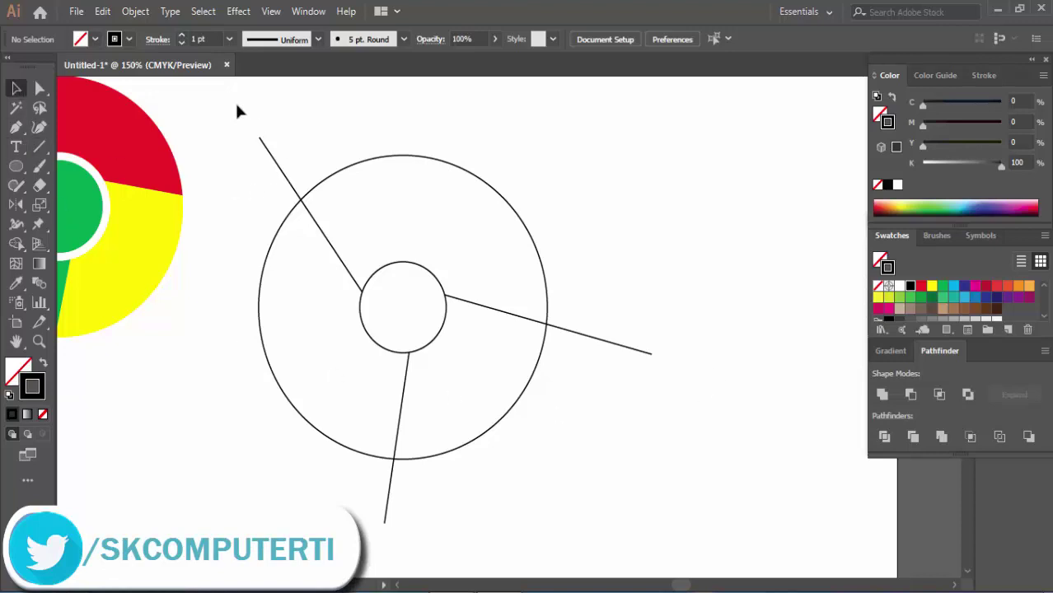
pyautogui.moveTo(237, 111); pyautogui.dragTo(684, 556)
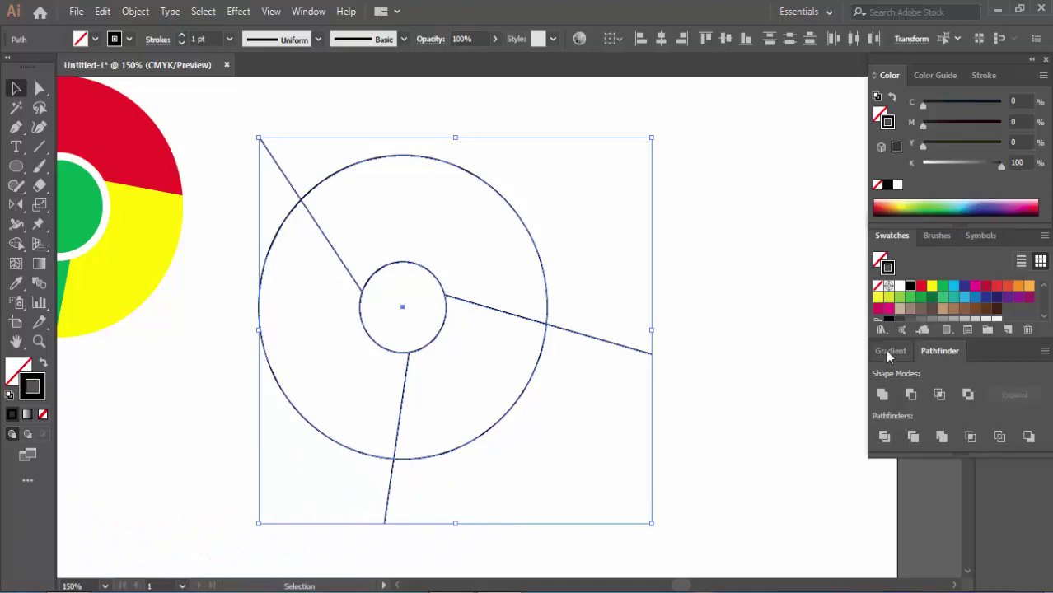
# Reselect the circles and lines and apply Pathfinder Divide, trimming the line overhangs
pyautogui.click(306, 16)
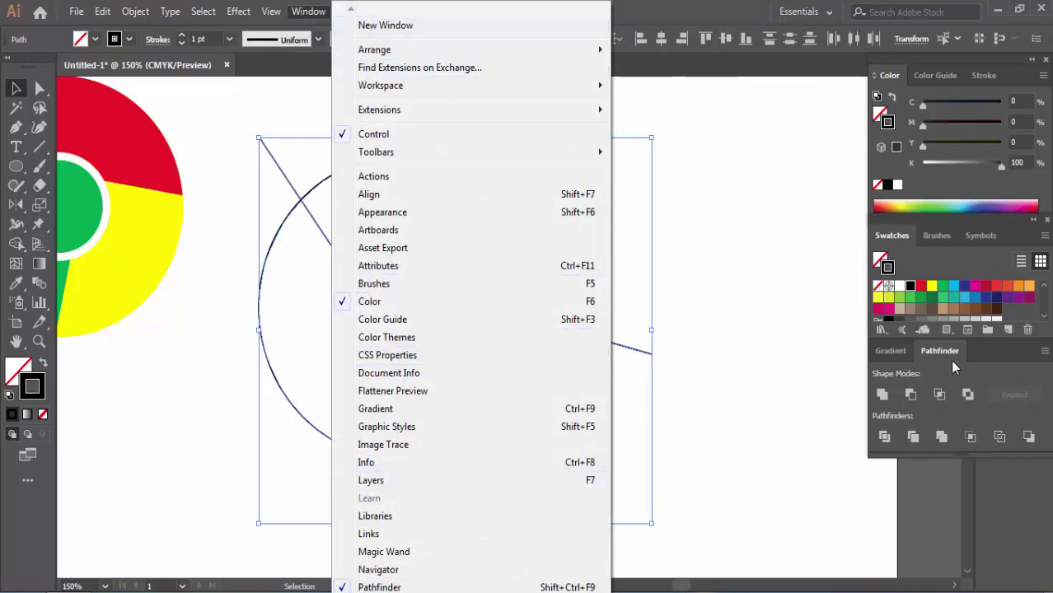
pyautogui.click(179, 207)
pyautogui.click(226, 225)
pyautogui.moveTo(234, 111)
pyautogui.mouseDown()
pyautogui.moveTo(634, 494)
pyautogui.moveTo(714, 529)
pyautogui.mouseUp()
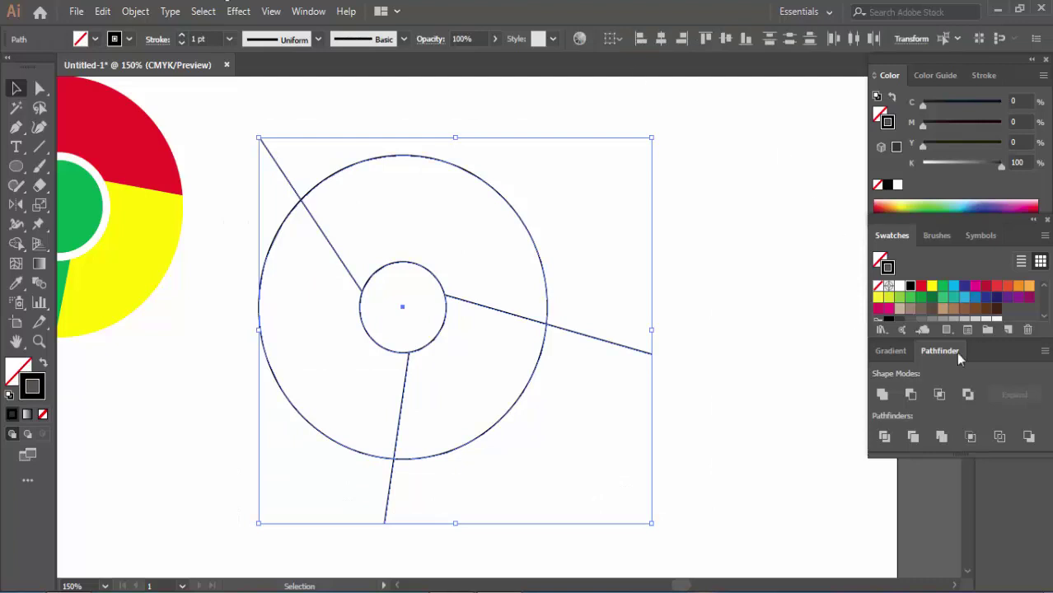
pyautogui.click(884, 443)
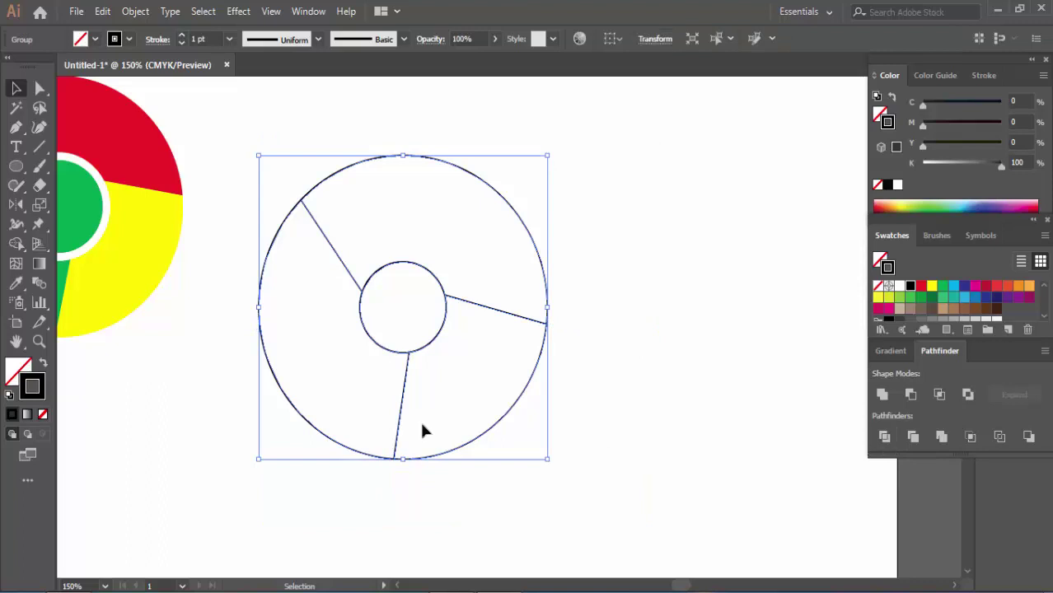
# Select the whole divided artwork while trying tools in the Shape Builder flyout
pyautogui.moveTo(232, 124); pyautogui.dragTo(636, 462)
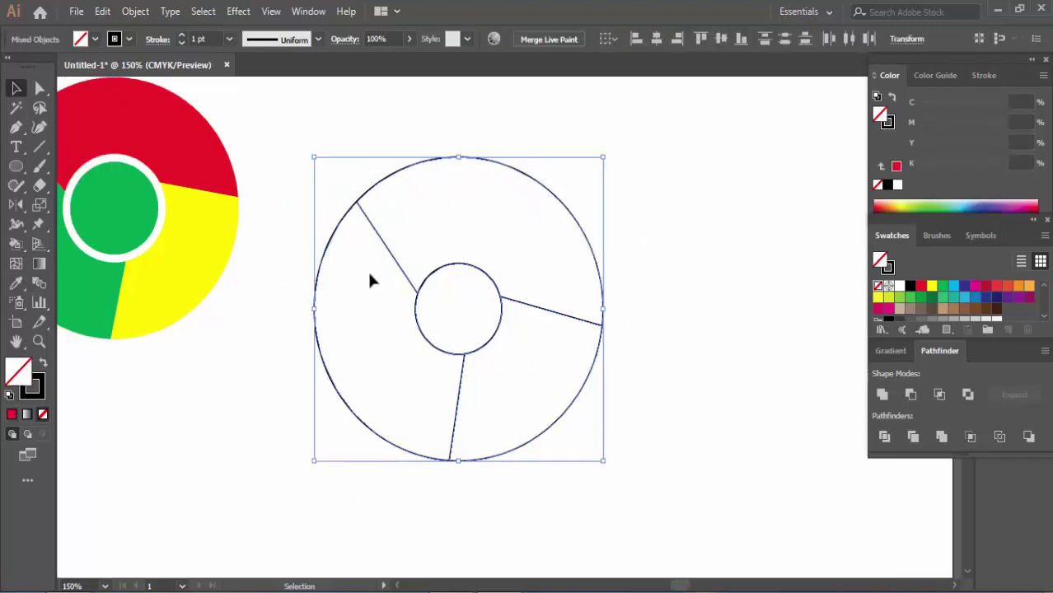
pyautogui.press('k')
pyautogui.rightClick(13, 246)
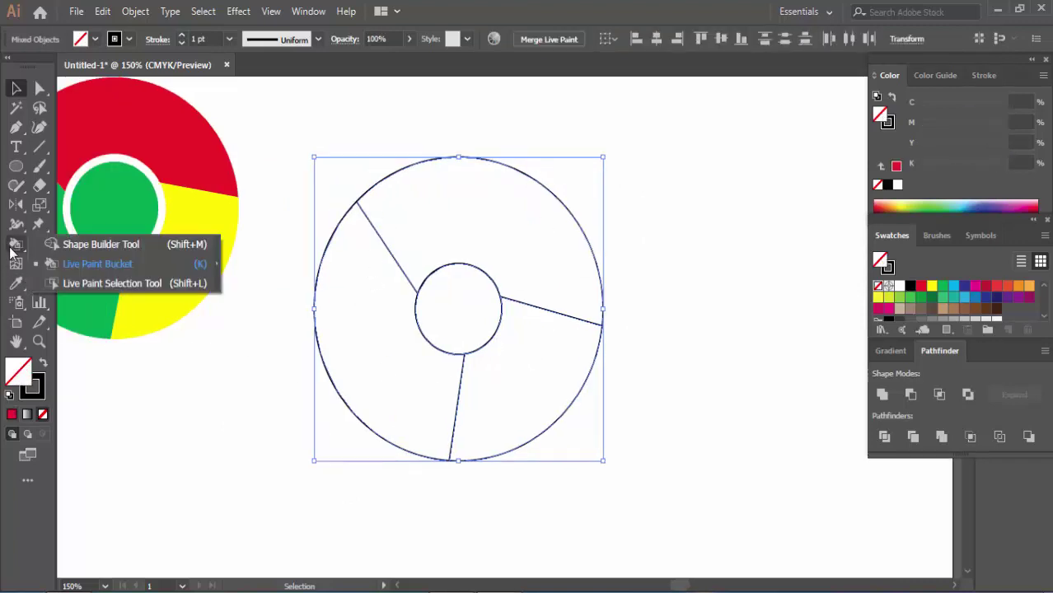
pyautogui.click(95, 244)
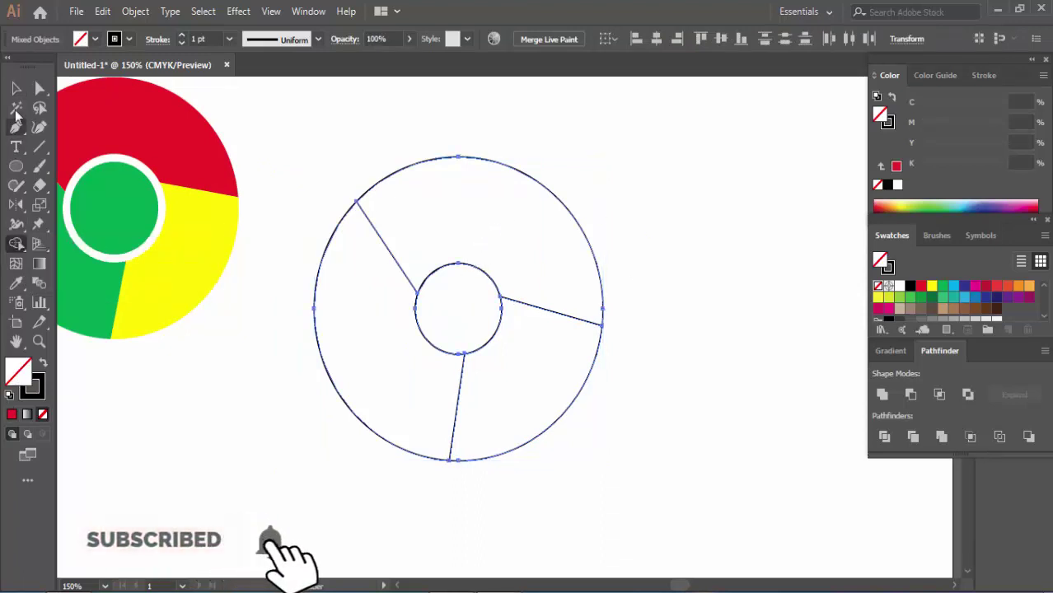
pyautogui.click(15, 89)
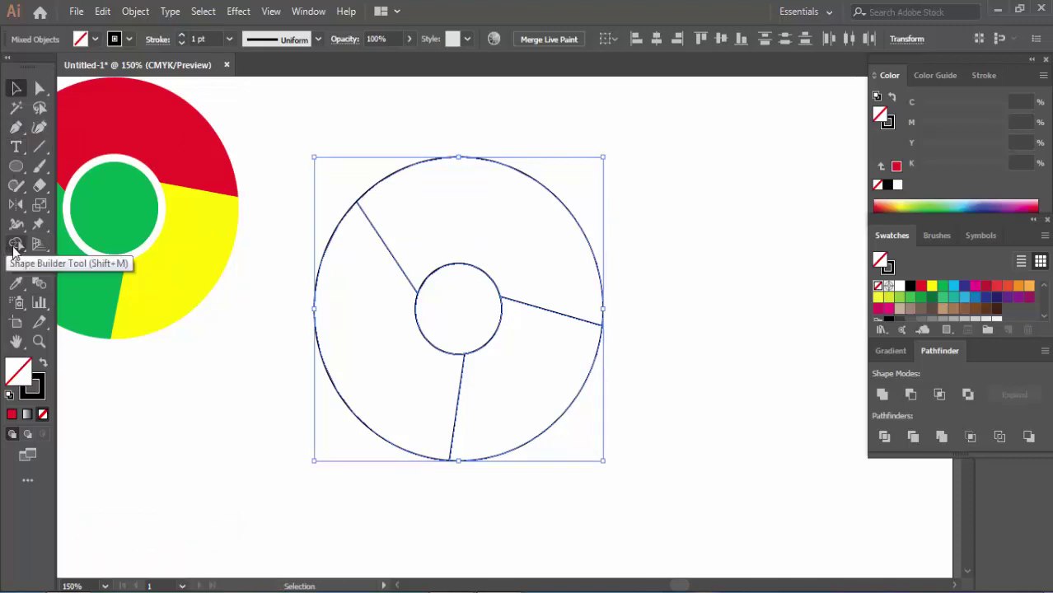
pyautogui.click(16, 244)
pyautogui.click(15, 89)
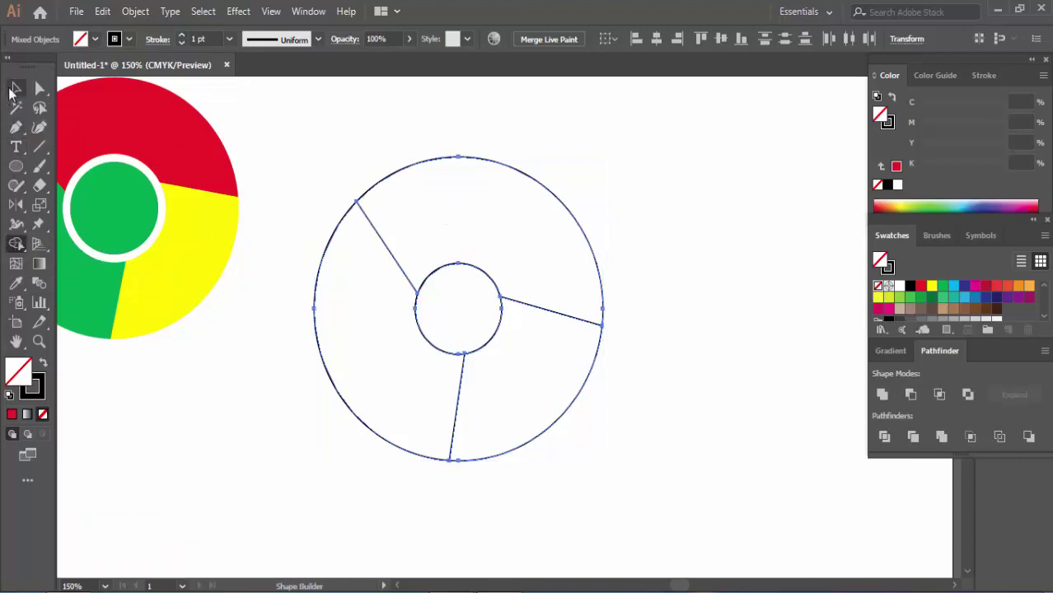
pyautogui.click(348, 120)
pyautogui.moveTo(348, 120); pyautogui.dragTo(701, 376)
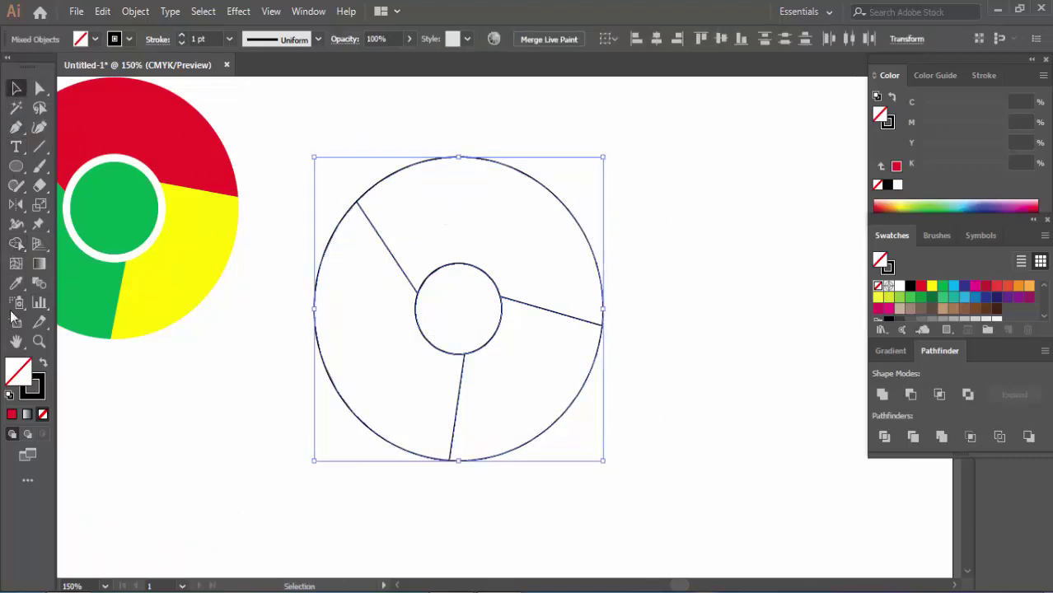
# Set the fill to green (C100 M0 Y100 K0) and choose the Live Paint Bucket
pyautogui.click(16, 243)
pyautogui.click(16, 244)
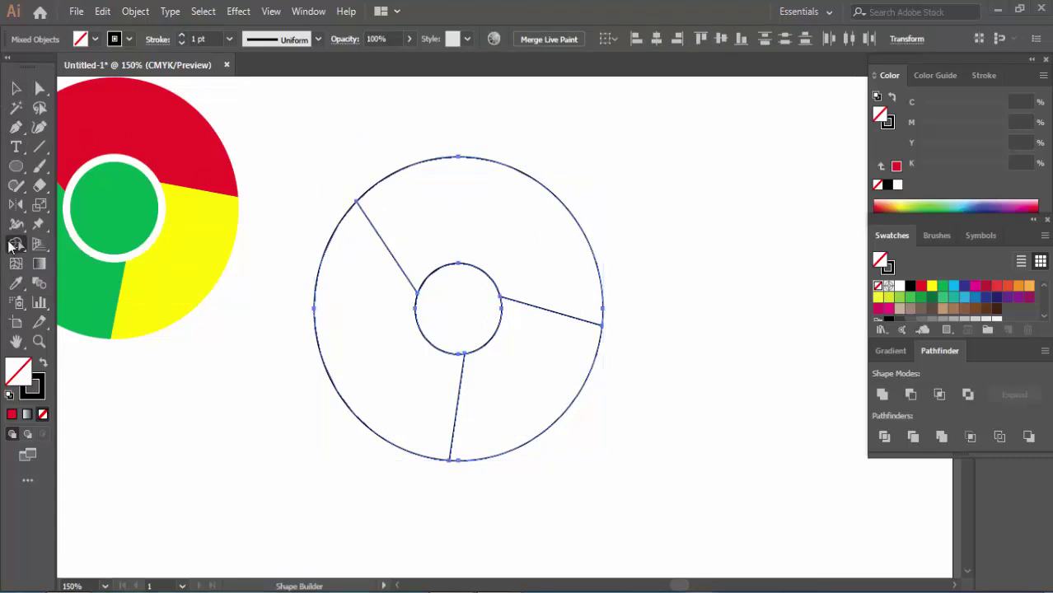
pyautogui.click(942, 286)
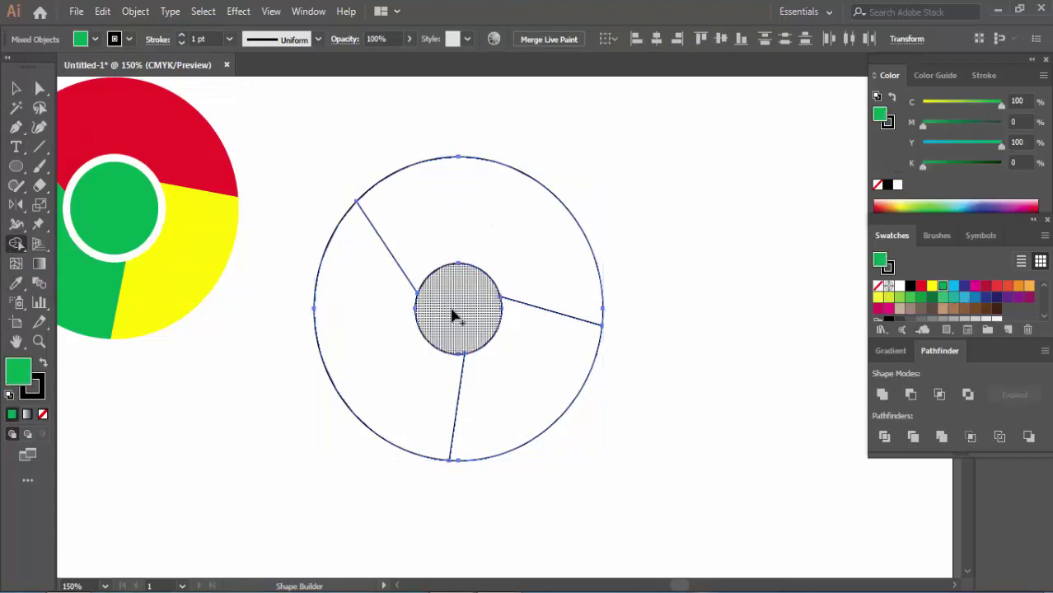
pyautogui.click(15, 244)
pyautogui.click(84, 264)
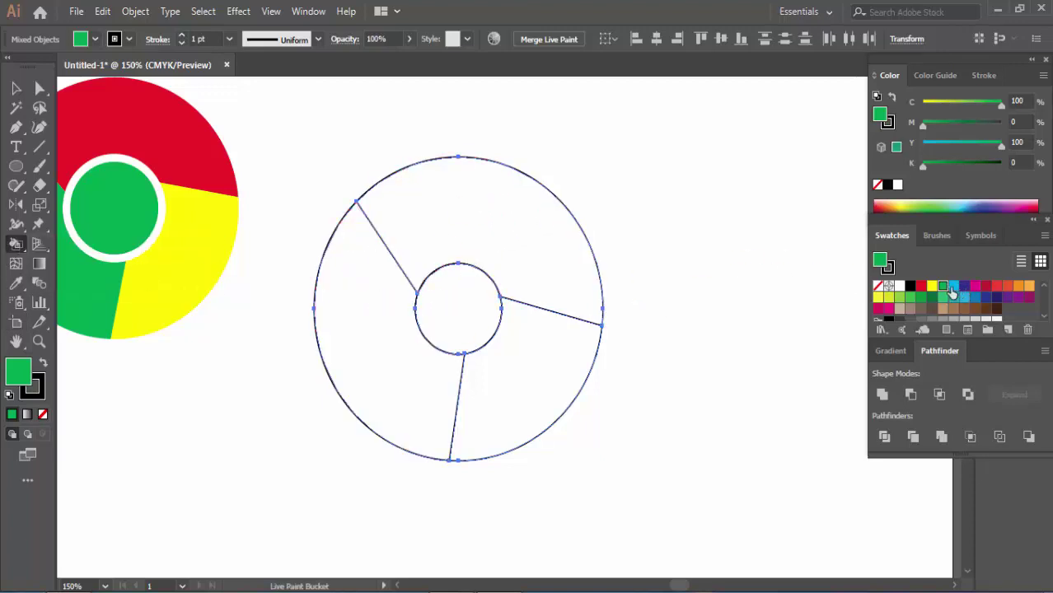
# Paint the ring's top segment red, left segment green and lower-right segment yellow, accepting each alert
pyautogui.click(920, 286)
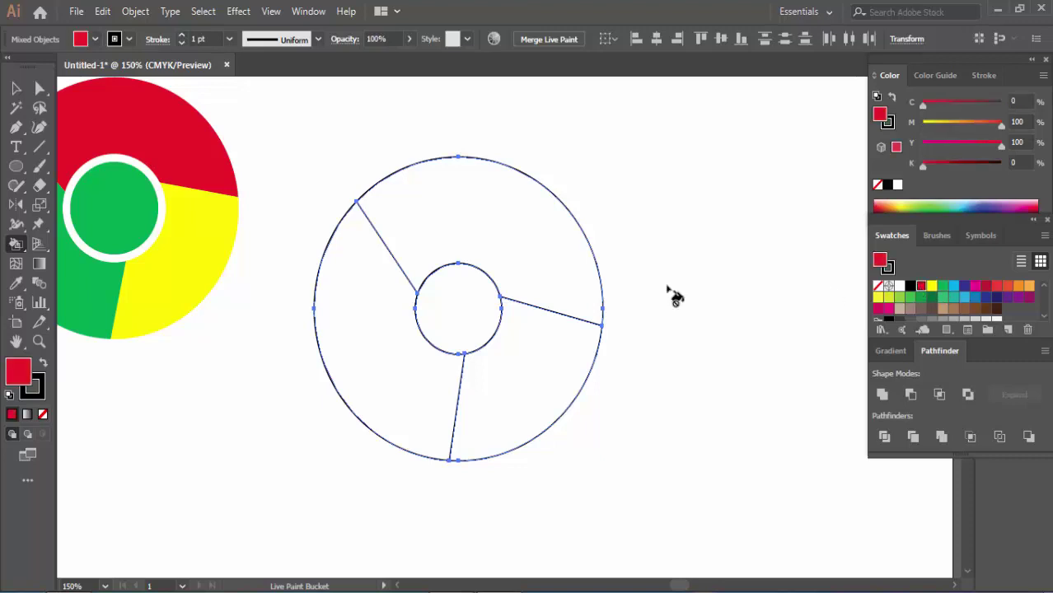
pyautogui.click(494, 232)
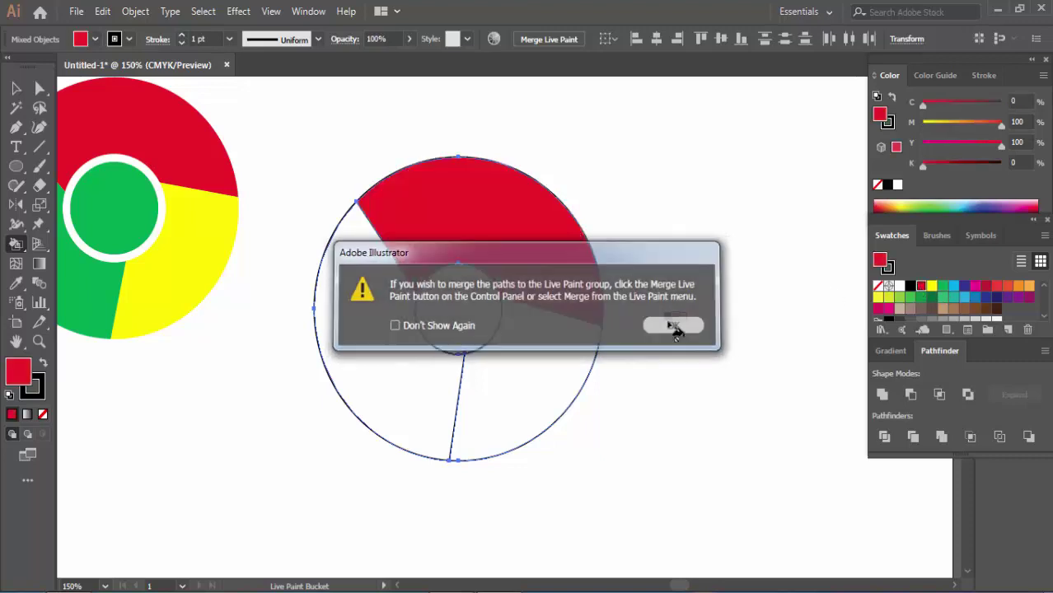
pyautogui.click(676, 326)
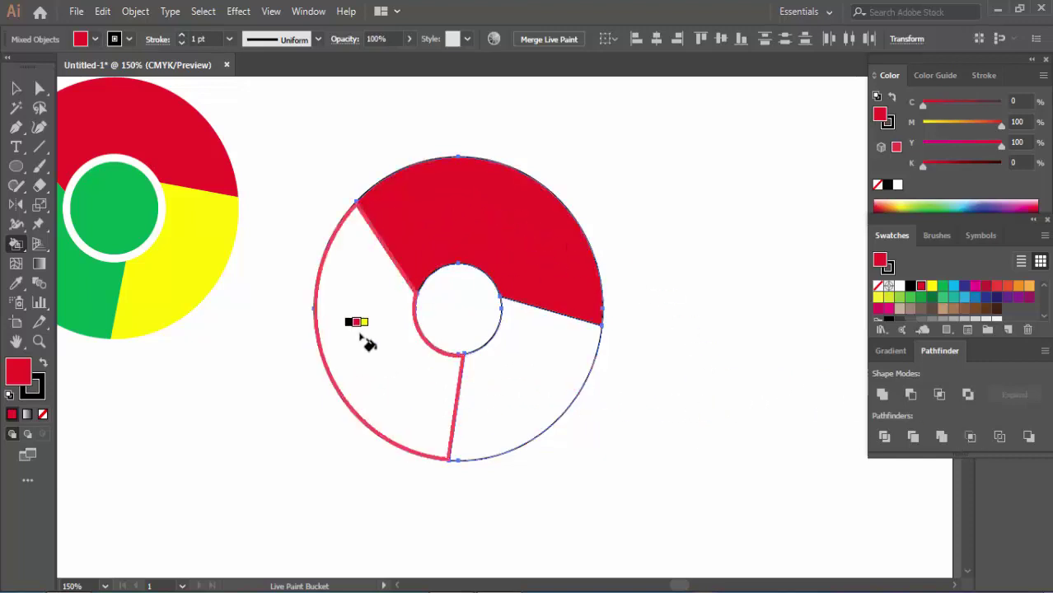
pyautogui.click(943, 285)
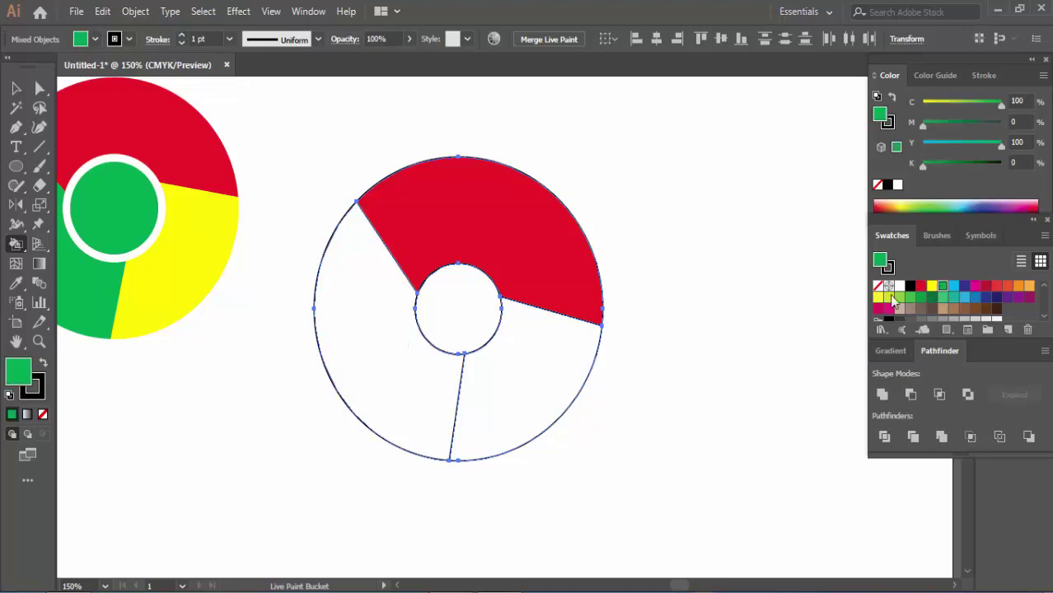
pyautogui.click(362, 355)
pyautogui.click(670, 330)
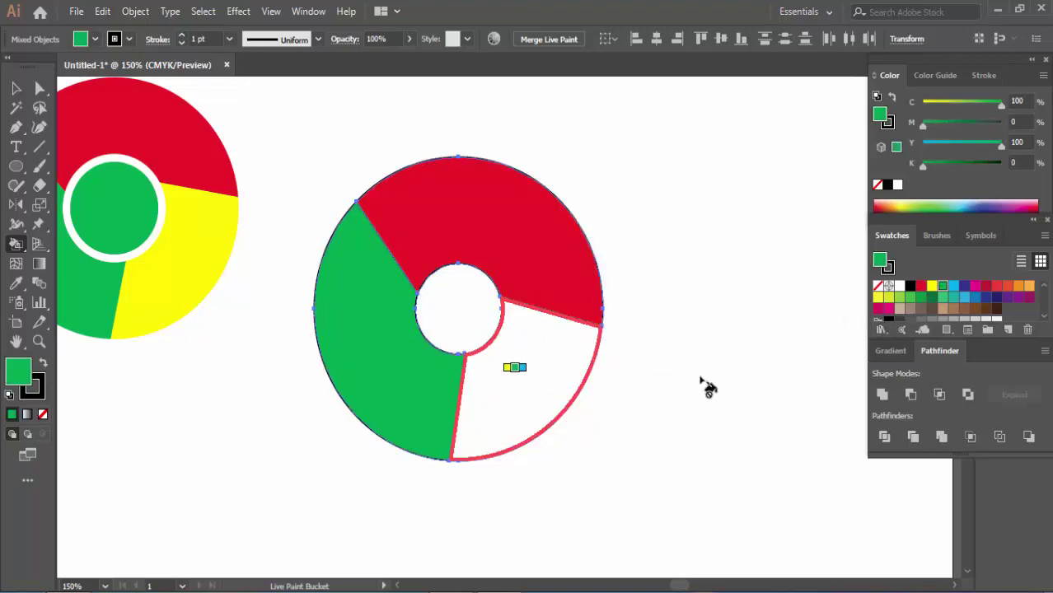
pyautogui.click(878, 297)
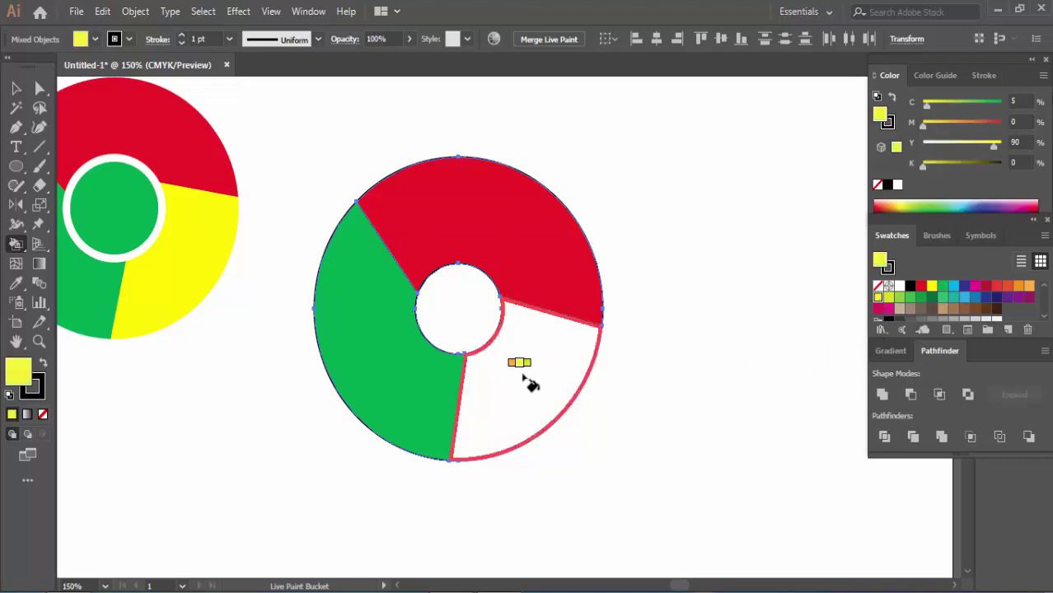
pyautogui.click(529, 377)
pyautogui.click(681, 323)
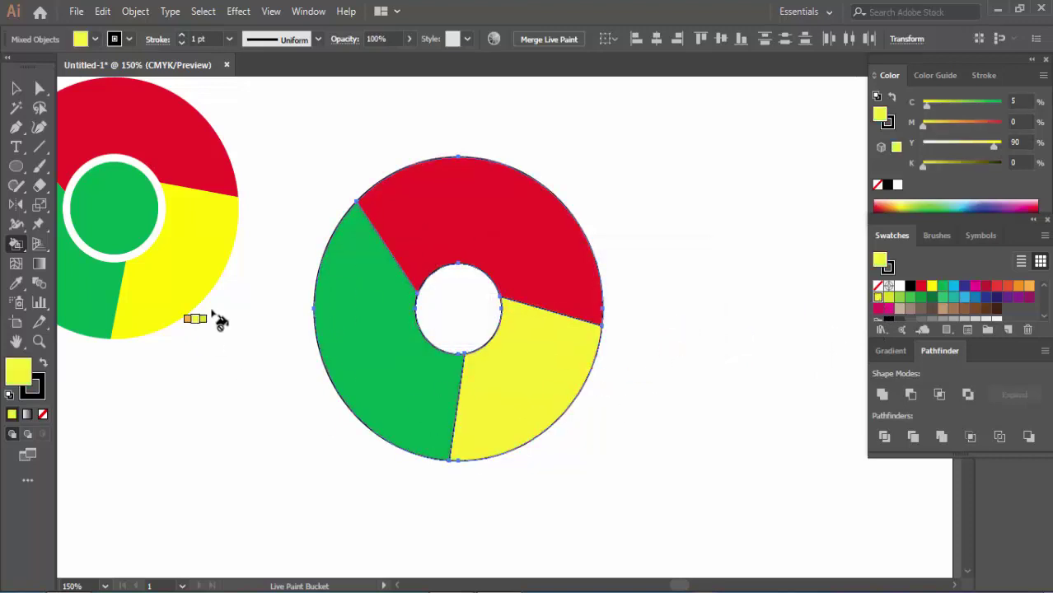
# Select the white centre circle, copy it and paste it in front
pyautogui.click(16, 88)
pyautogui.moveTo(716, 183); pyautogui.dragTo(223, 493)
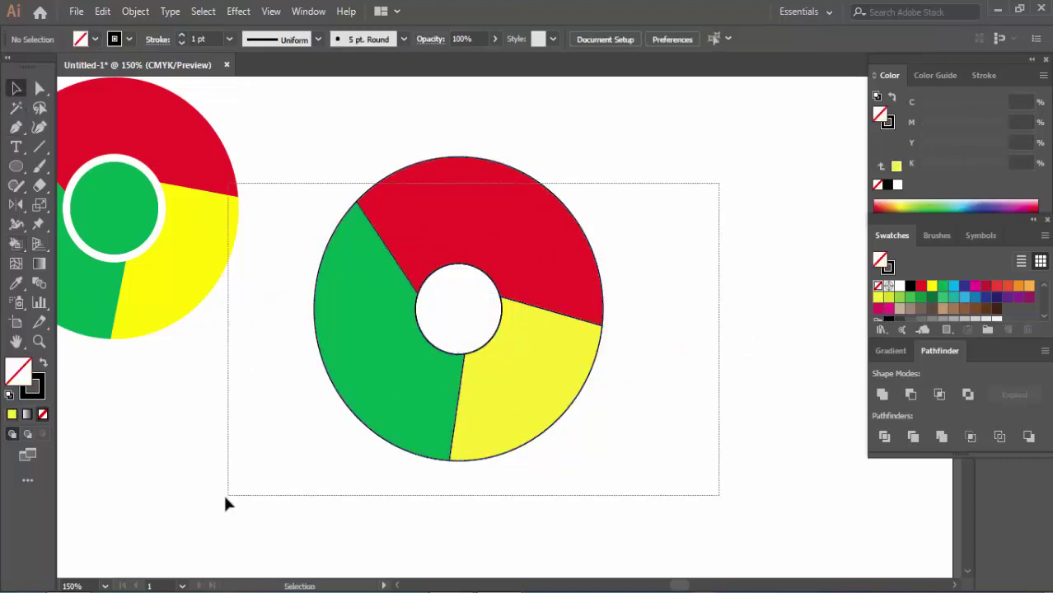
pyautogui.click(685, 371)
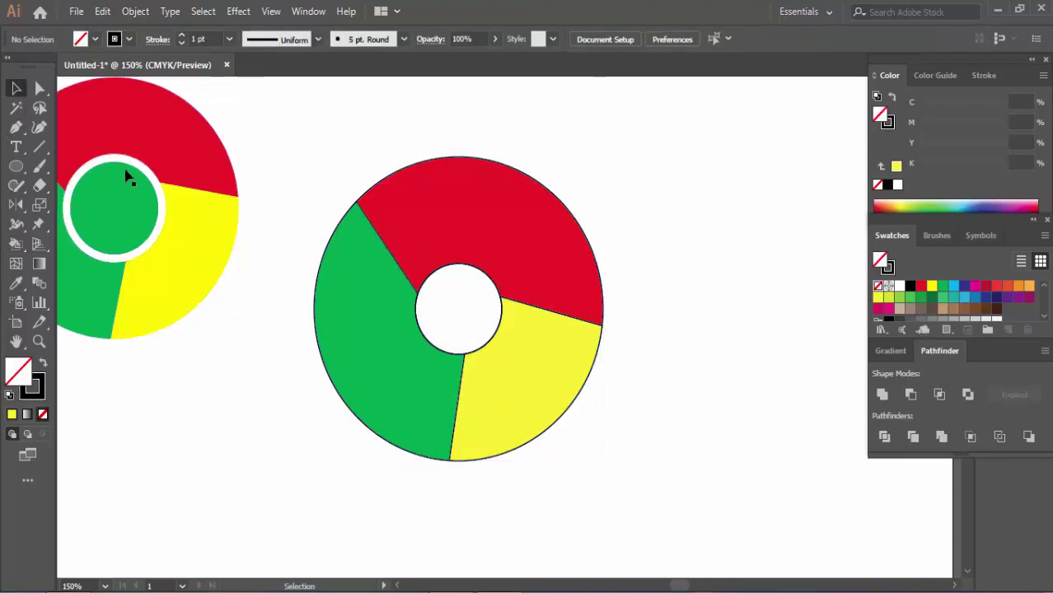
pyautogui.click(461, 266)
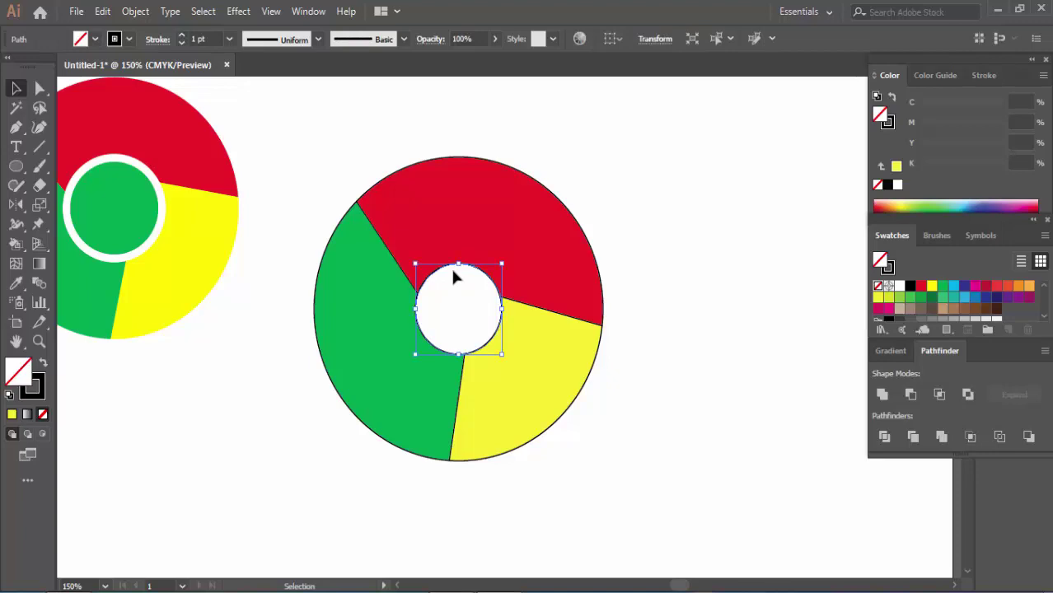
pyautogui.click(103, 12)
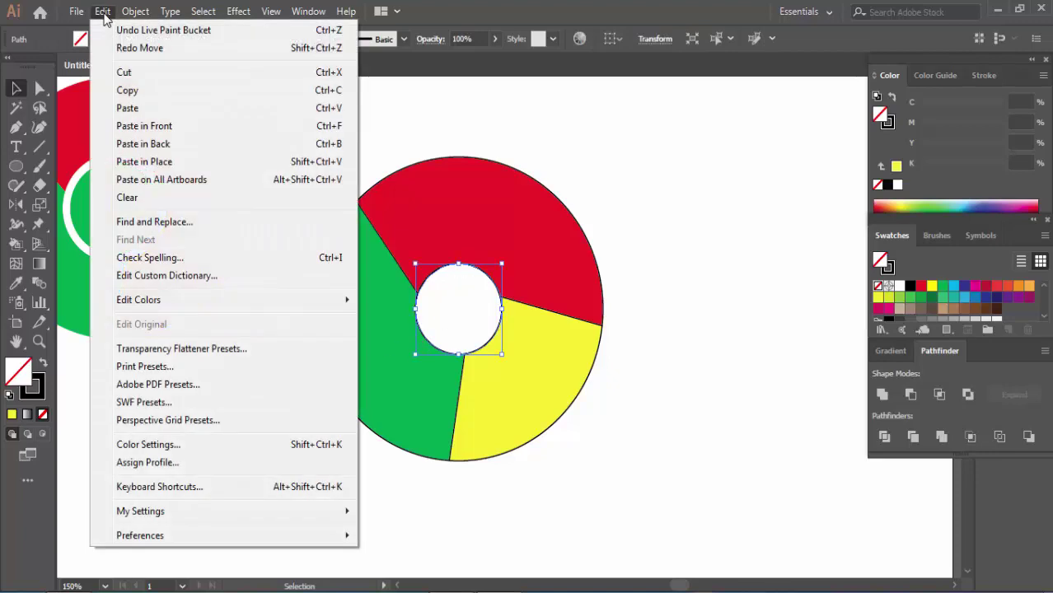
pyautogui.click(119, 90)
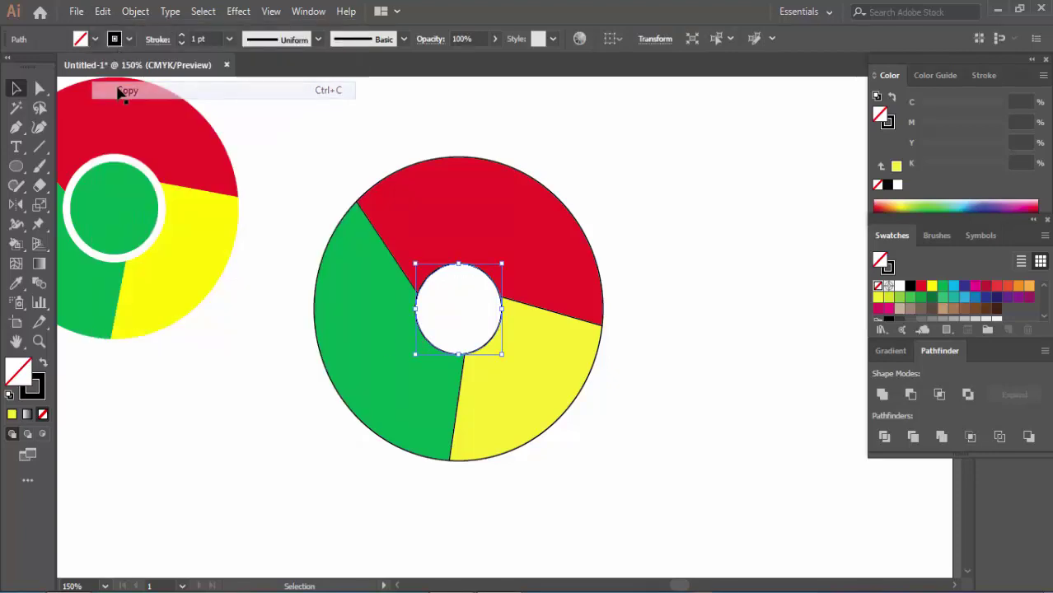
pyautogui.click(102, 12)
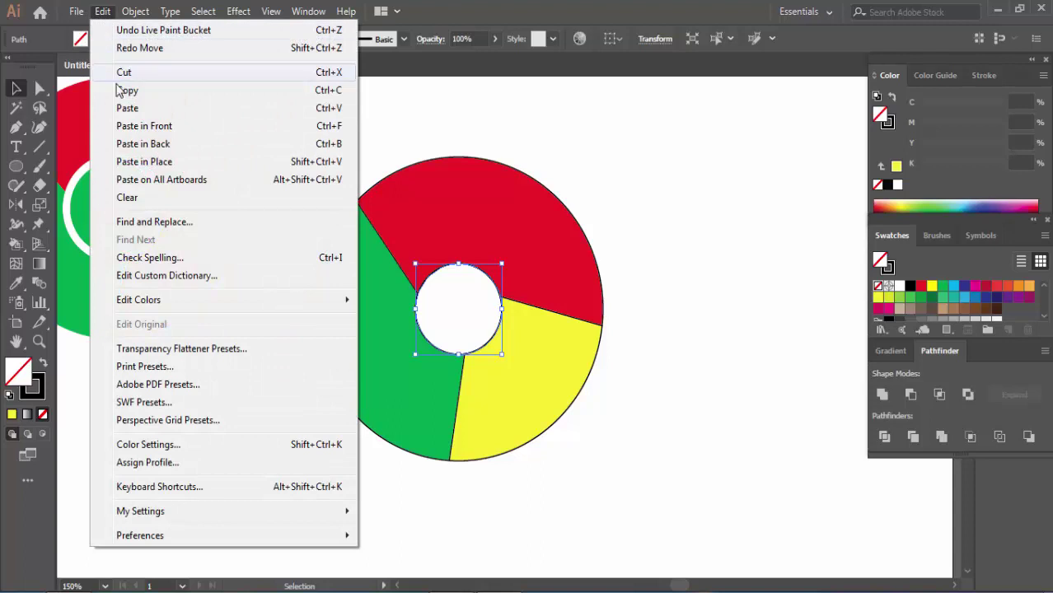
pyautogui.click(128, 128)
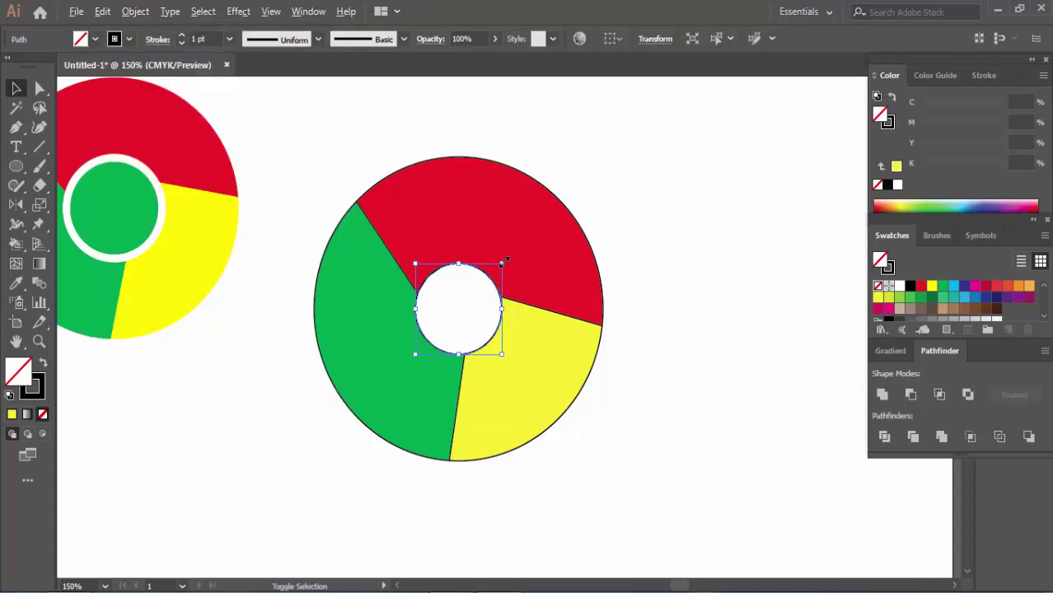
# Shrink the pasted copy slightly inside the original to form a thin white ring
pyautogui.moveTo(502, 262); pyautogui.dragTo(499, 271)
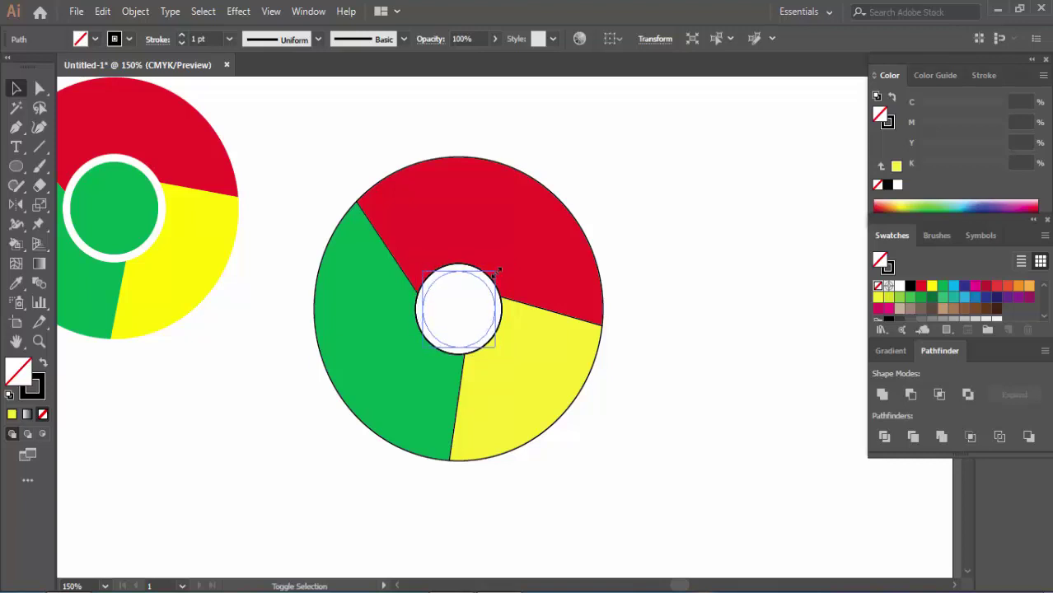
pyautogui.moveTo(499, 272); pyautogui.dragTo(496, 275)
pyautogui.click(664, 277)
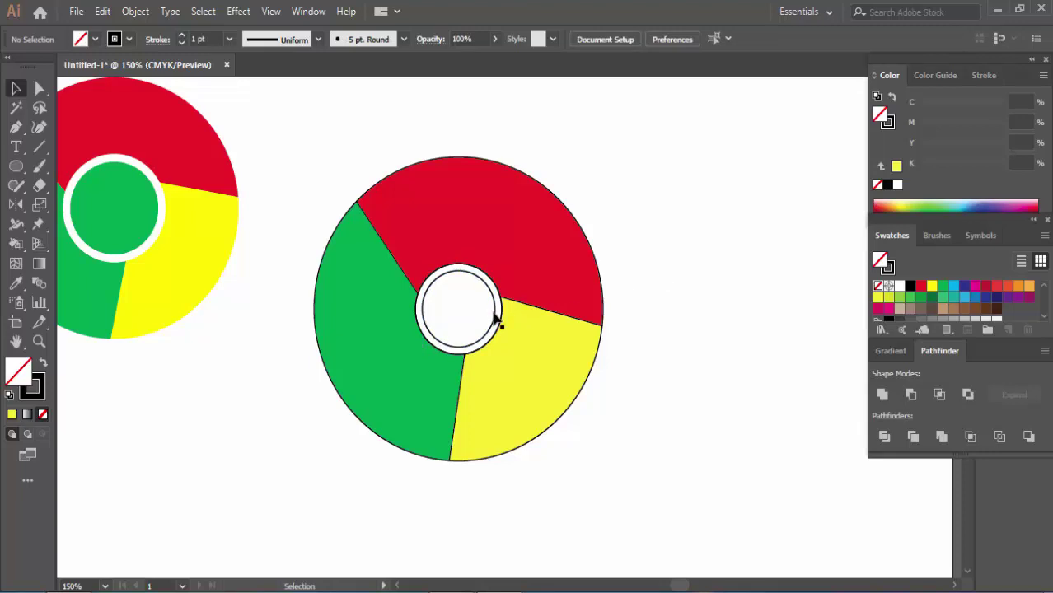
pyautogui.click(493, 302)
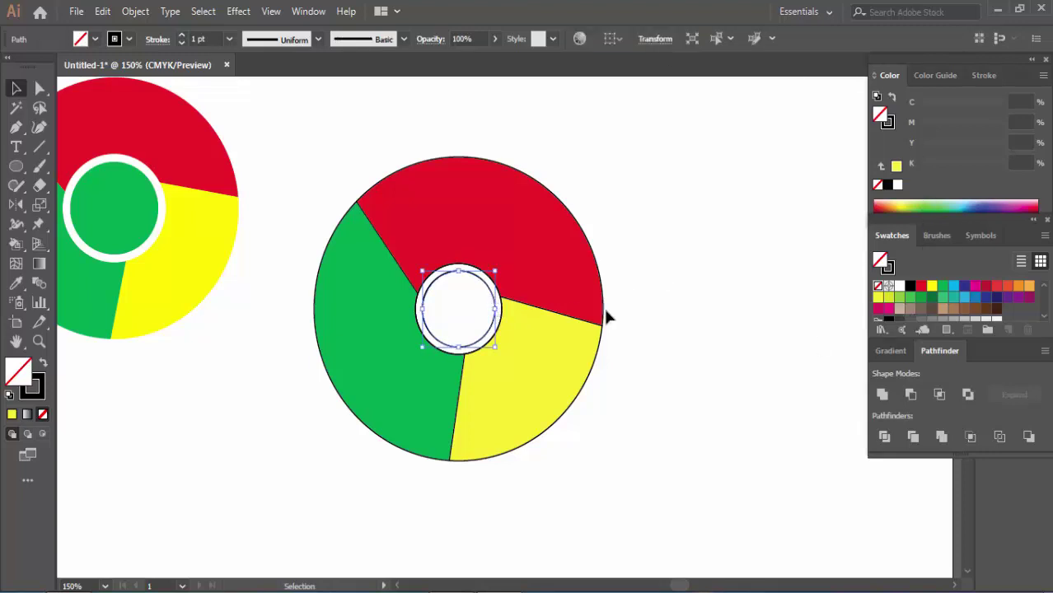
# Fill the inner centre circle green and set its stroke to None
pyautogui.click(941, 288)
pyautogui.click(716, 294)
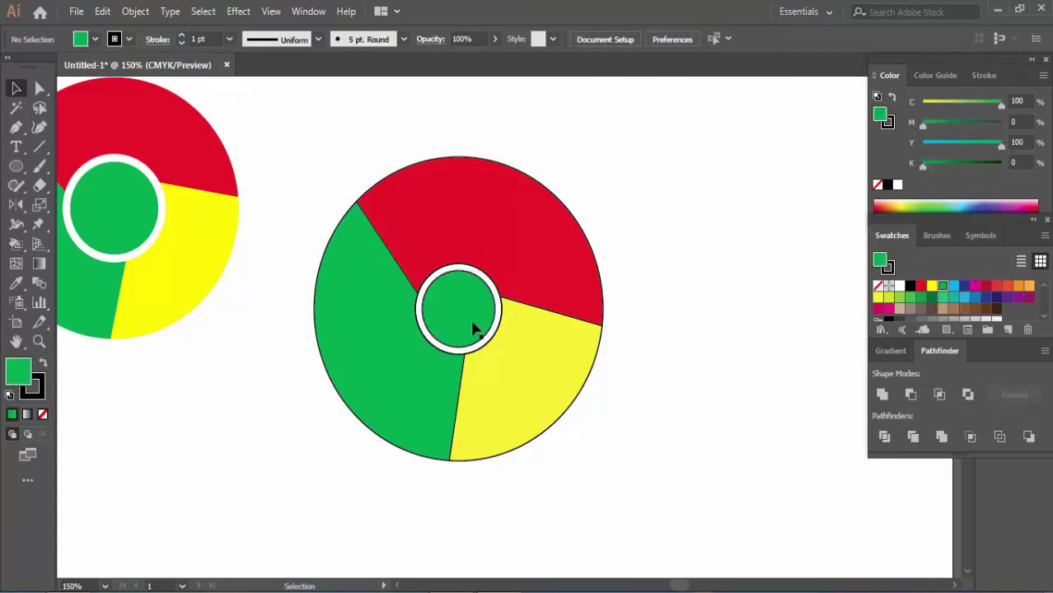
pyautogui.click(473, 329)
pyautogui.click(36, 388)
pyautogui.click(42, 414)
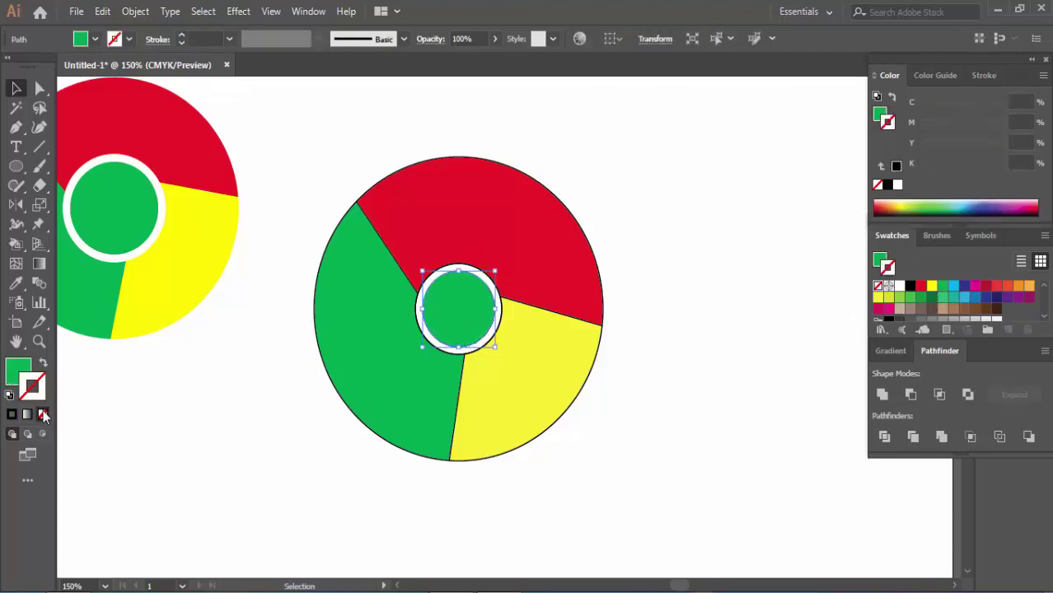
pyautogui.click(195, 420)
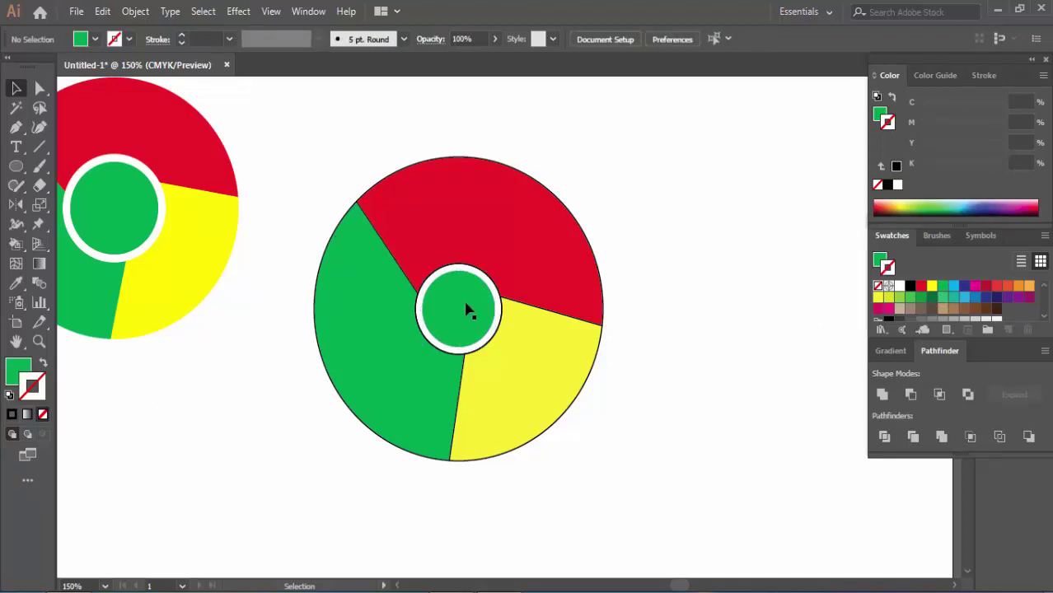
# Set the white ring's stroke to None
pyautogui.click(425, 297)
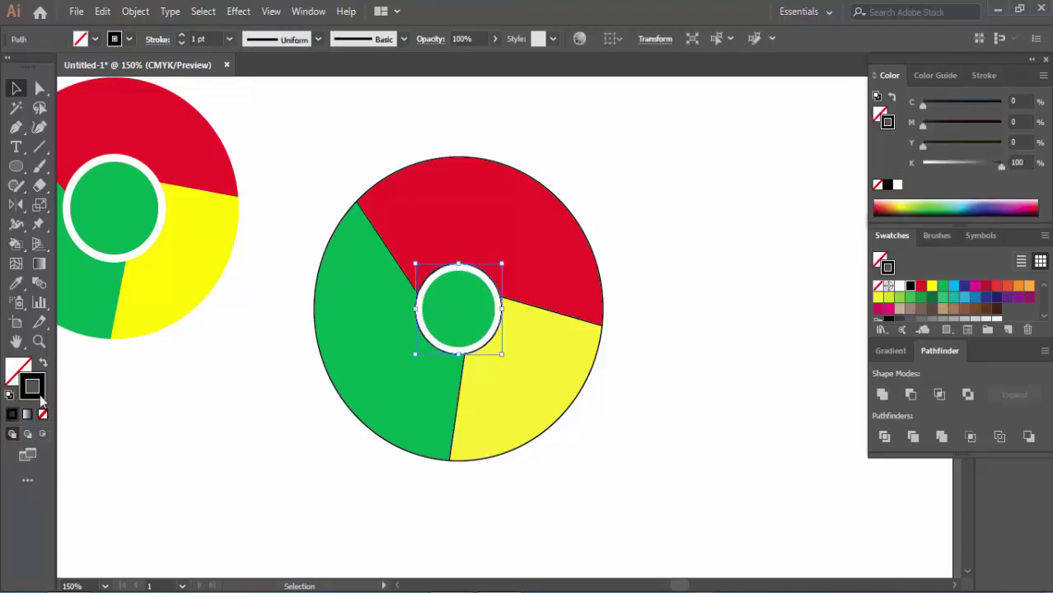
pyautogui.click(37, 390)
pyautogui.click(43, 414)
pyautogui.click(190, 408)
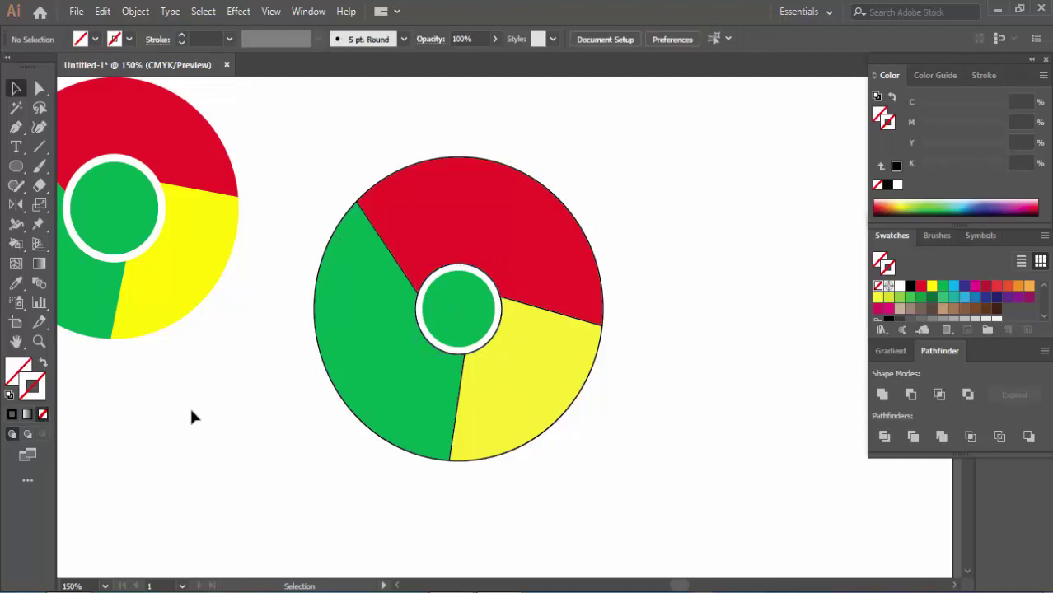
pyautogui.click(430, 350)
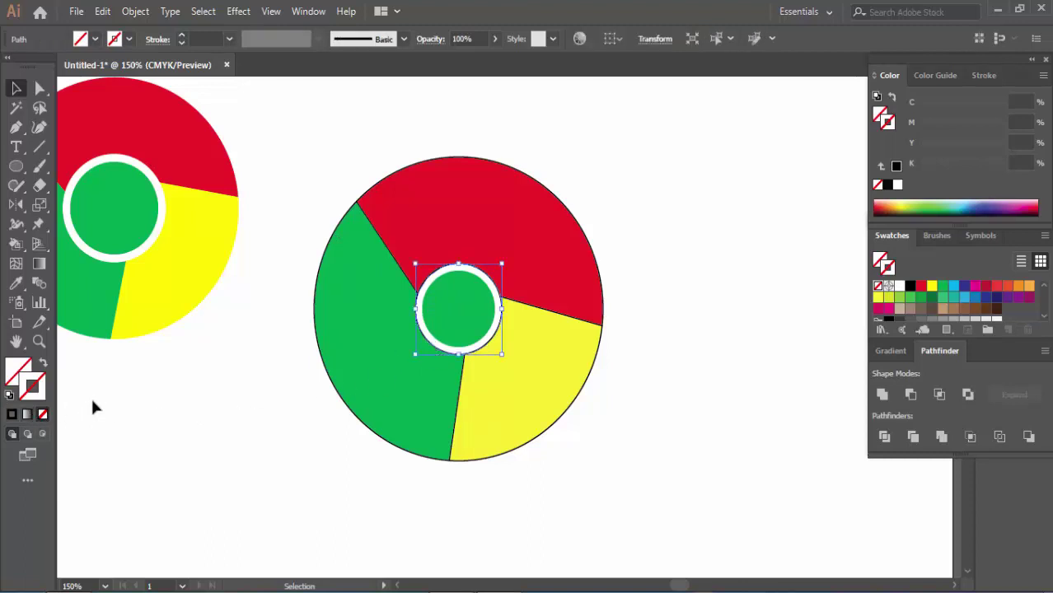
pyautogui.click(148, 402)
# Set the stroke of the whole logo group to None
pyautogui.click(396, 362)
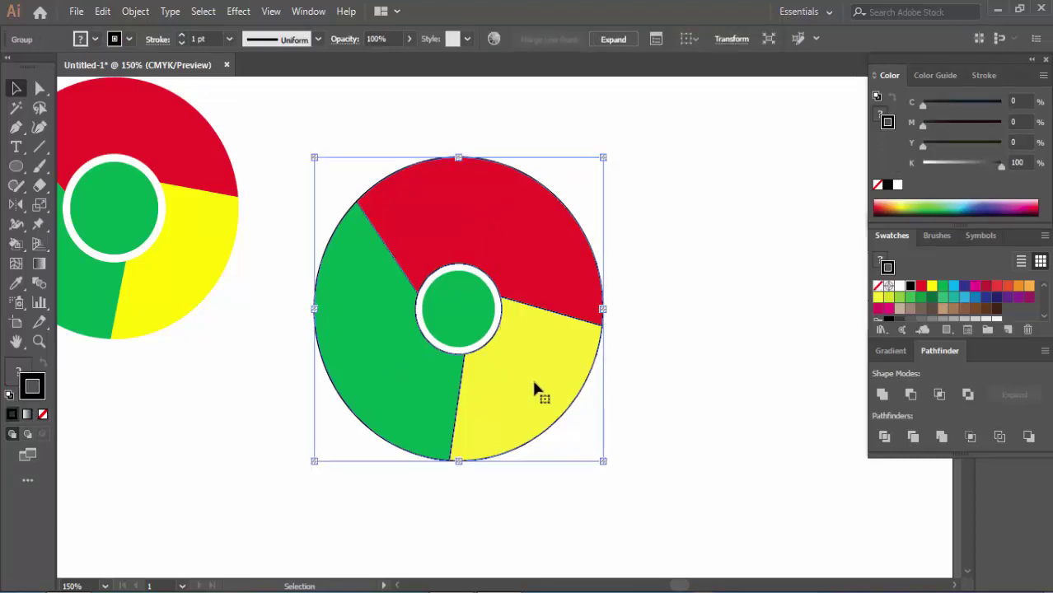
pyautogui.click(642, 381)
pyautogui.click(421, 235)
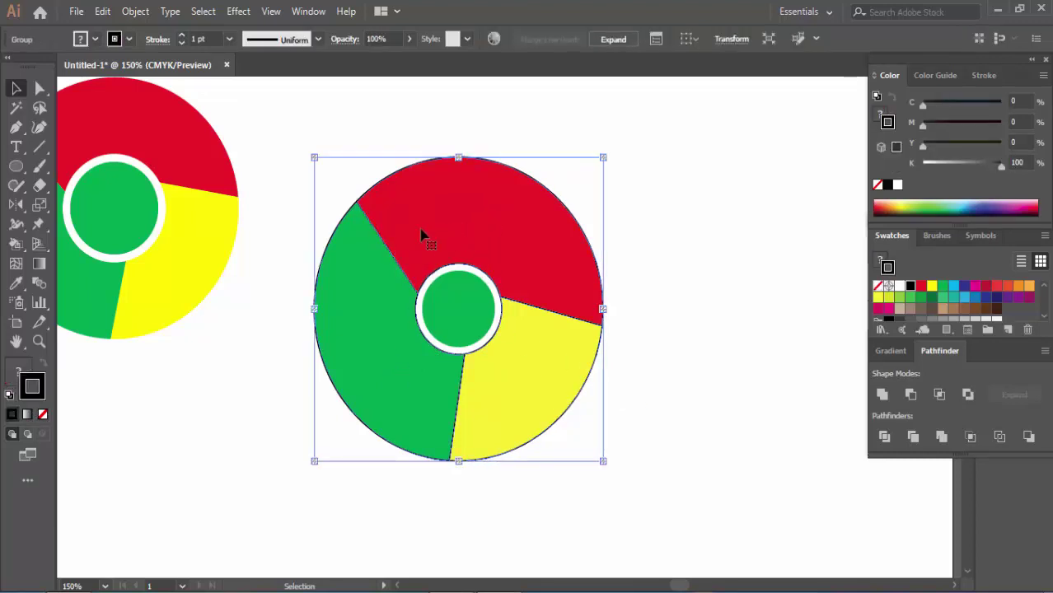
pyautogui.click(42, 416)
pyautogui.click(188, 421)
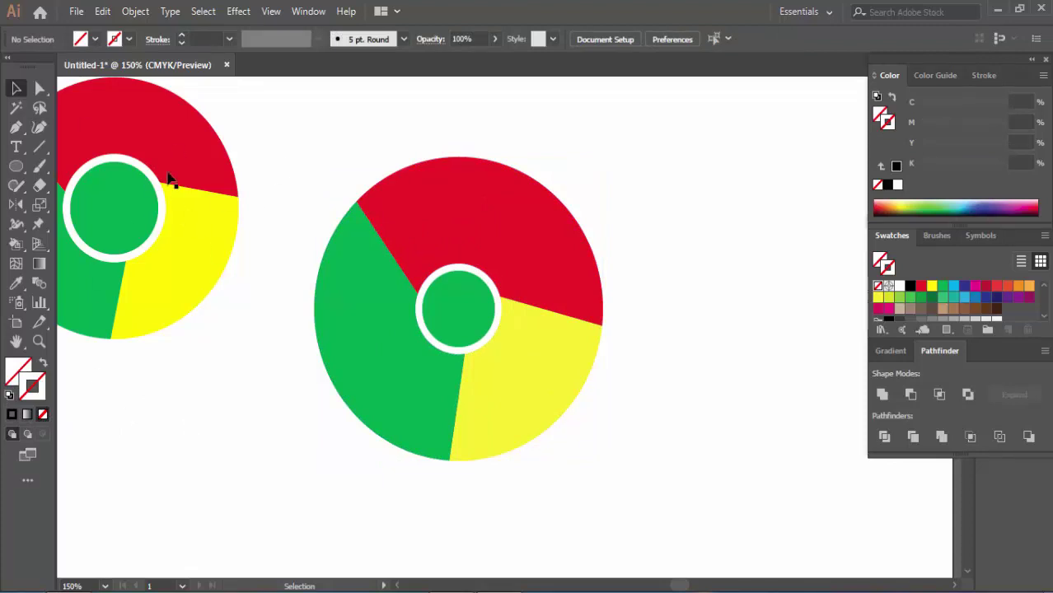
# Scale the rebuilt logo up and nudge it slightly right, larger than the reference copy
pyautogui.moveTo(346, 130); pyautogui.dragTo(630, 425)
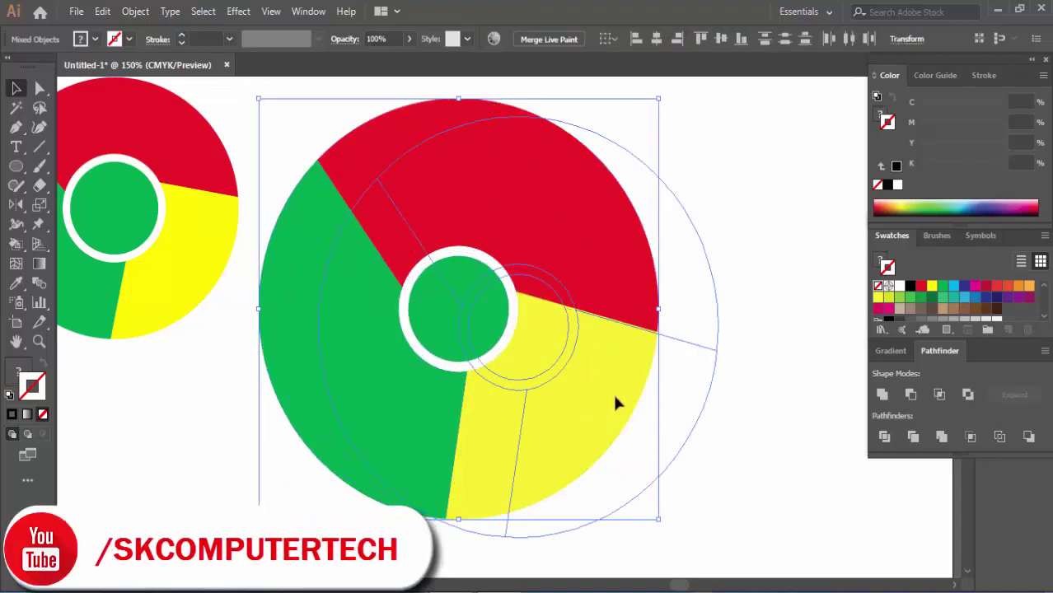
pyautogui.moveTo(530, 374); pyautogui.dragTo(601, 383)
pyautogui.click(788, 390)
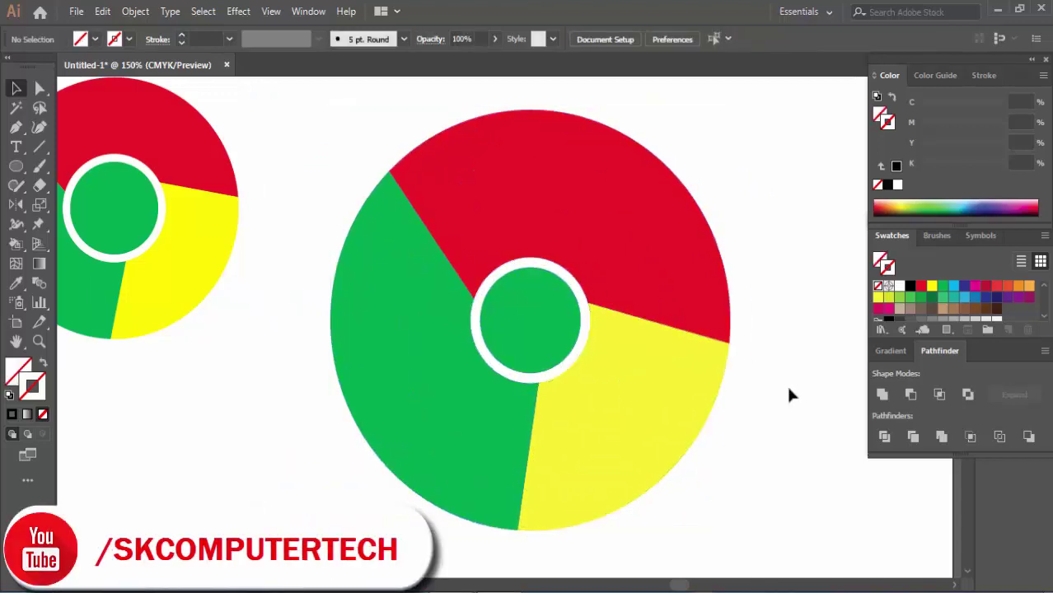